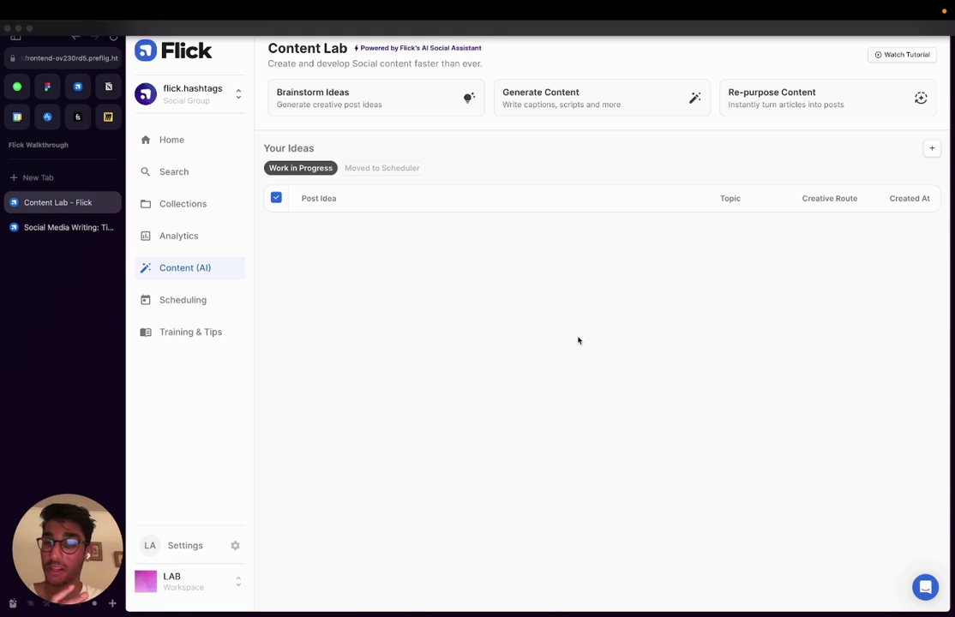
Brainstorm creative routes for the topic 'tips for growing indoor plants for dog owners'.
click(454, 102)
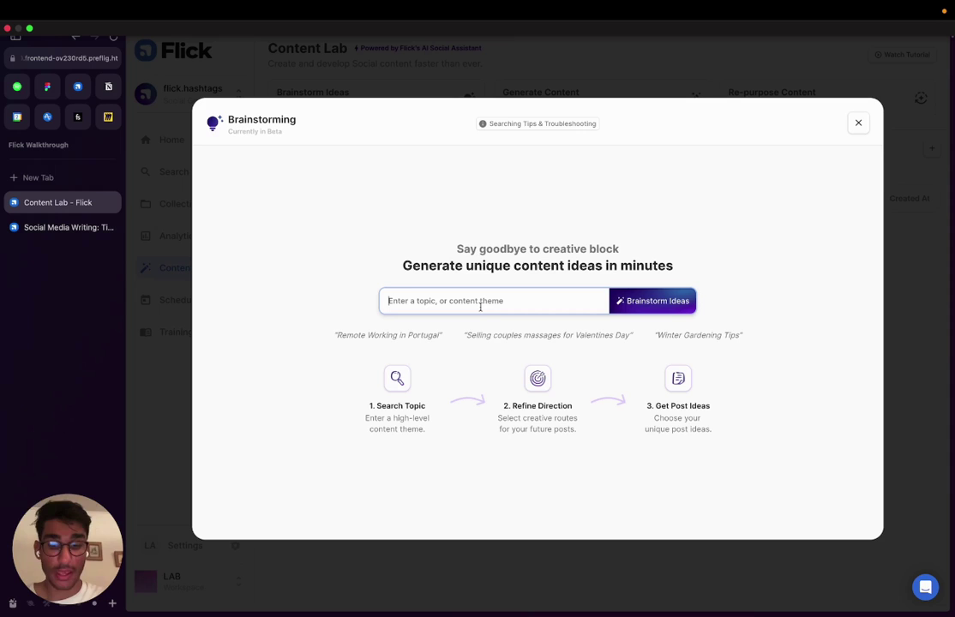
text(tips for g)
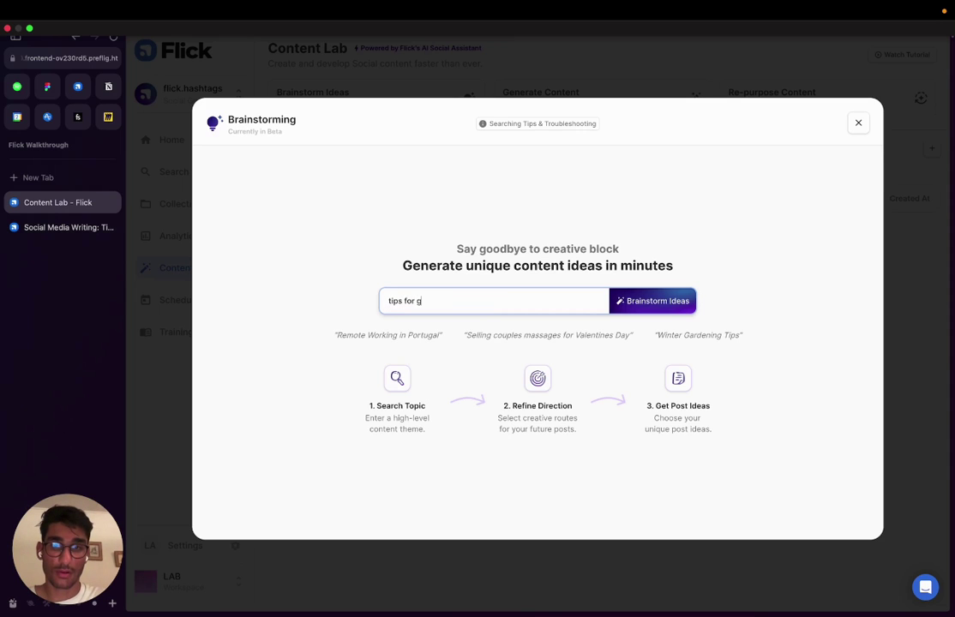
text(rowing indoor pl)
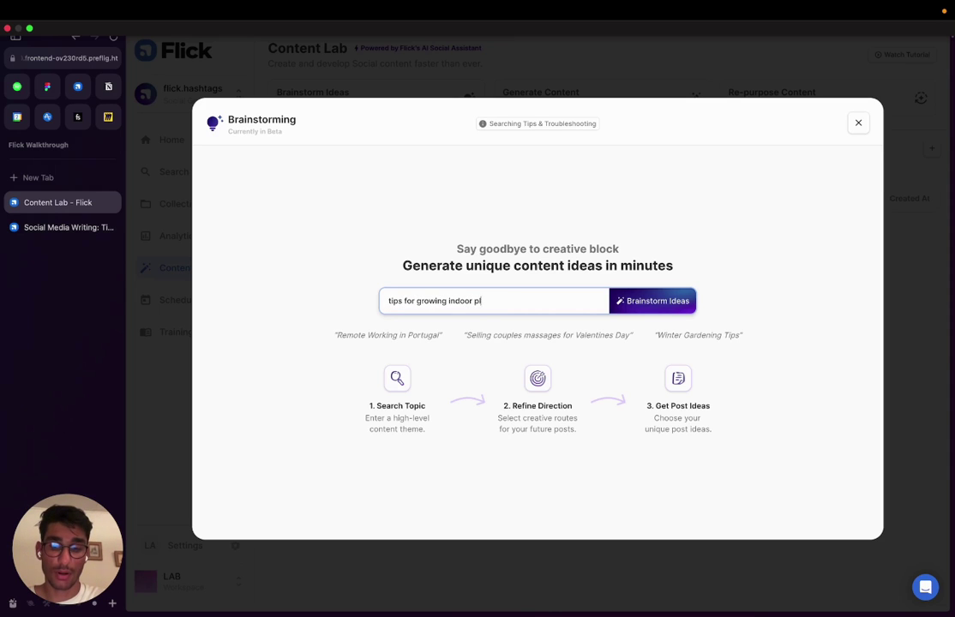
text(ants for)
text( dog owners)
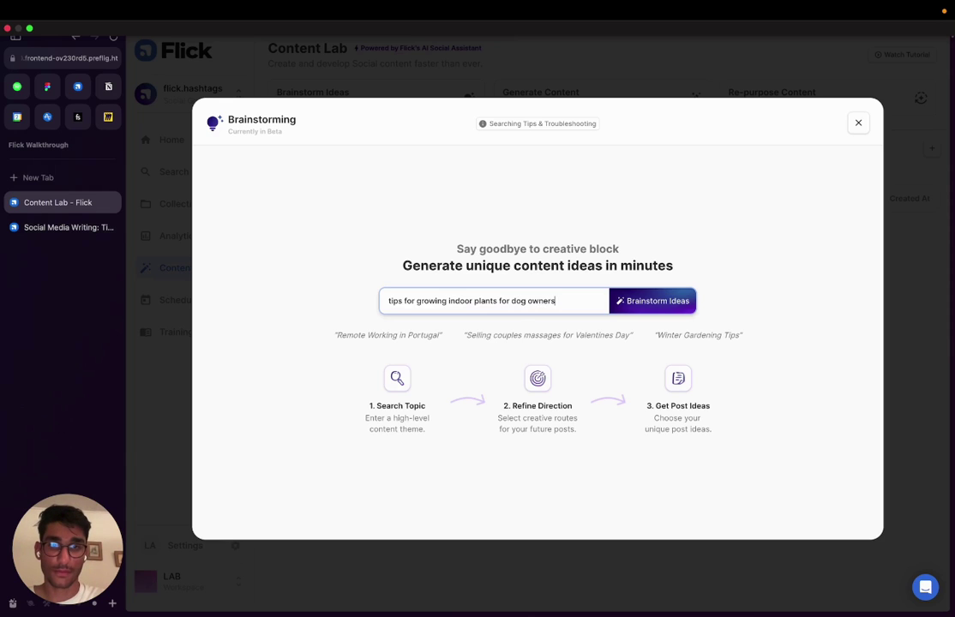
key(Return)
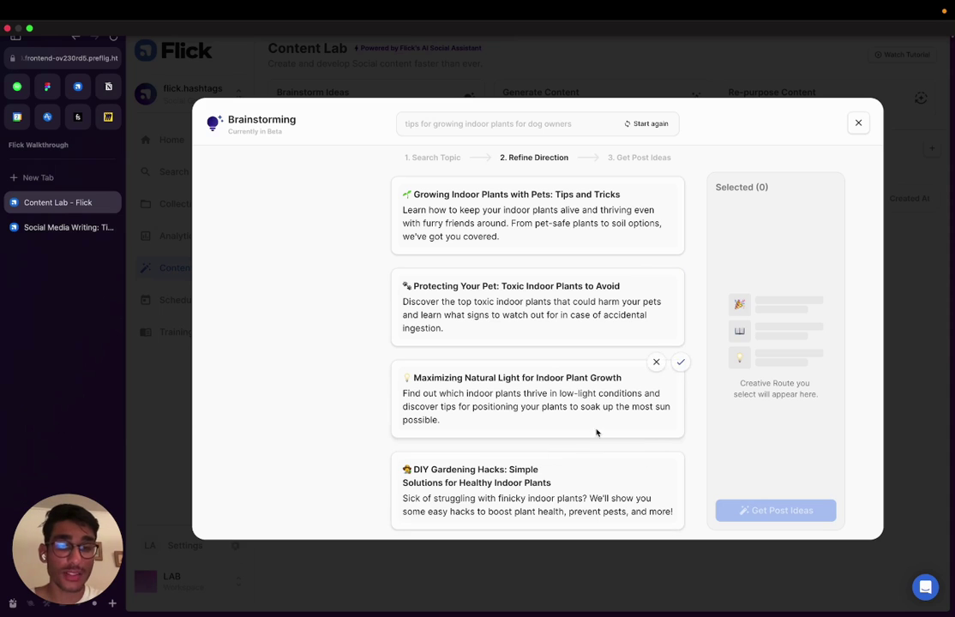
Accept the toxic-plants-to-avoid and growing-plants-with-pets routes and generate post ideas.
click(680, 272)
click(680, 178)
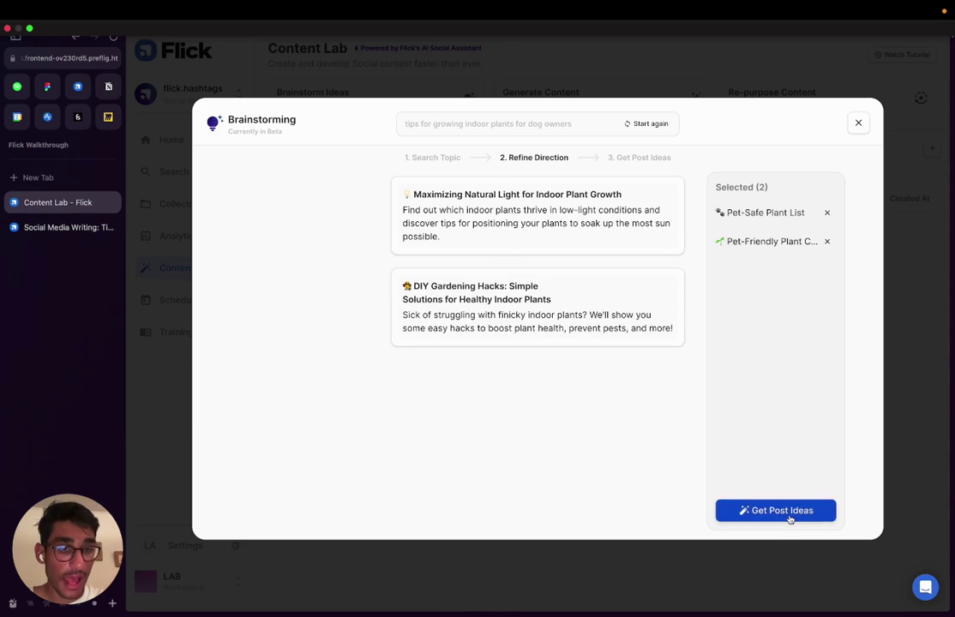
click(791, 515)
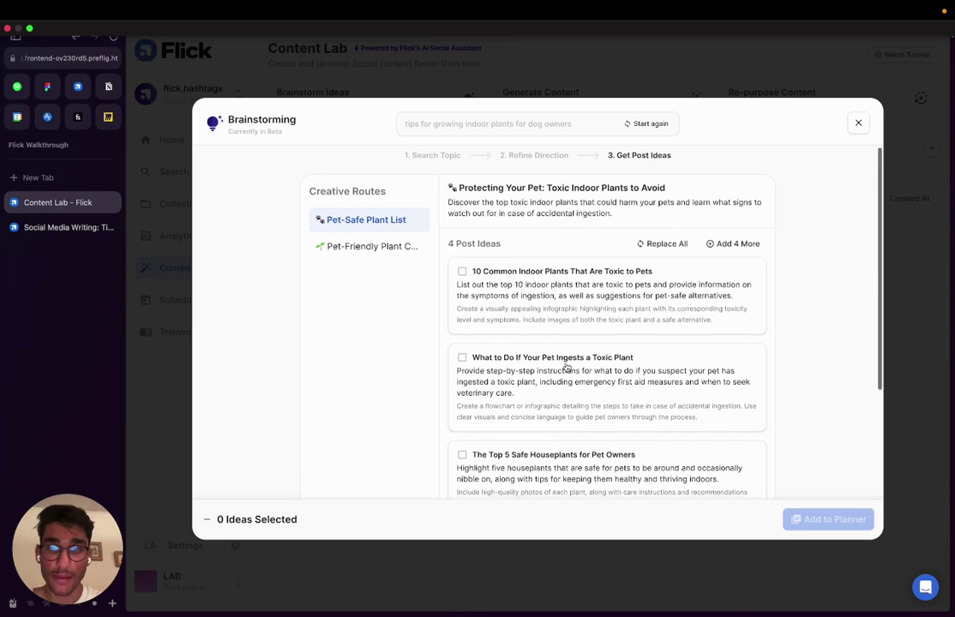
scroll(565, 369, down, 2)
scroll(565, 369, up, 1)
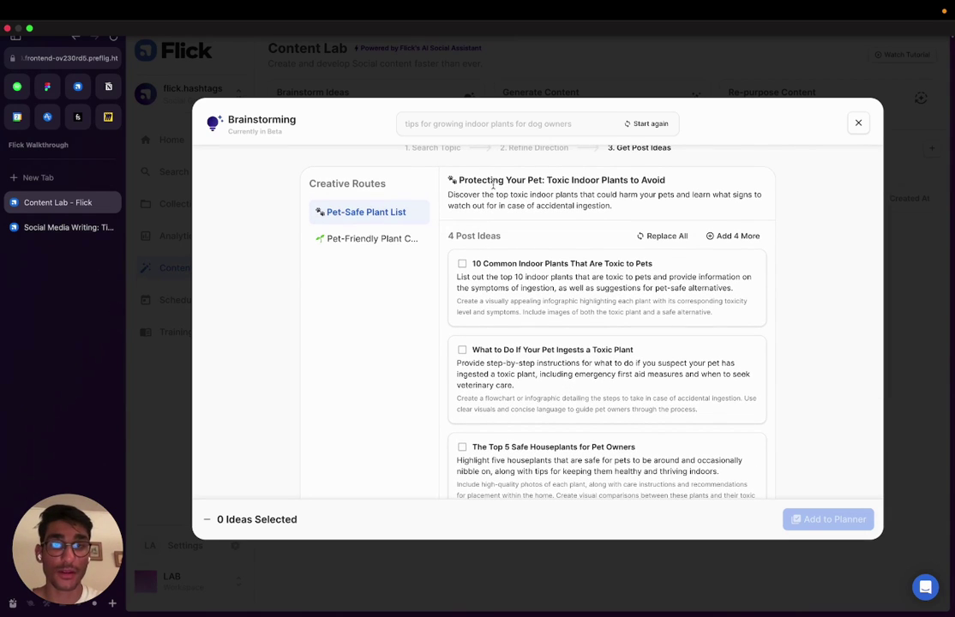
scroll(511, 238, down, 1)
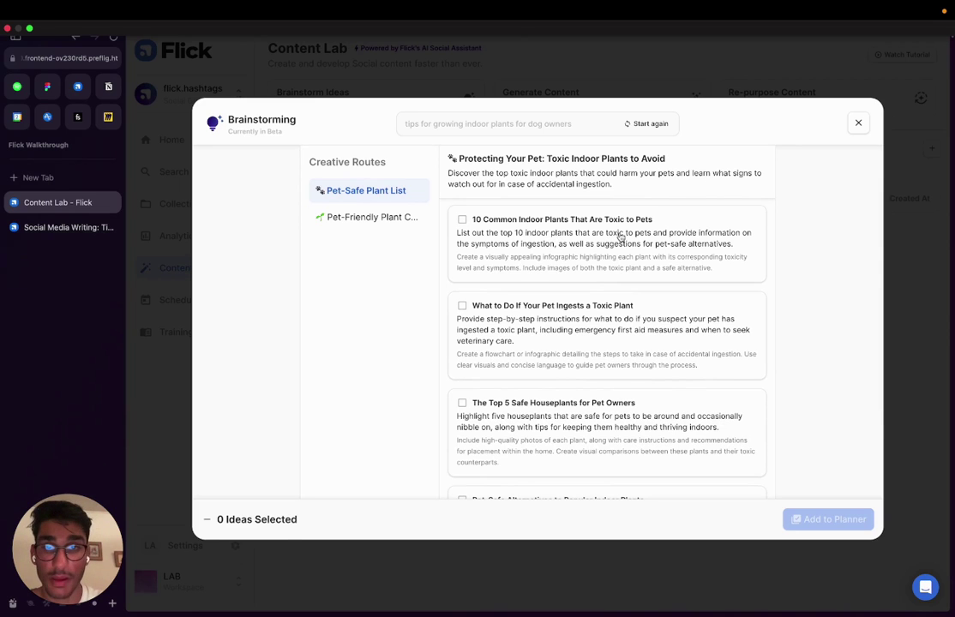
Tick the 10 Common Indoor Plants, pets ingesting toxic plants, and Pet-Safe Alternatives ideas.
click(591, 245)
scroll(582, 342, down, 1)
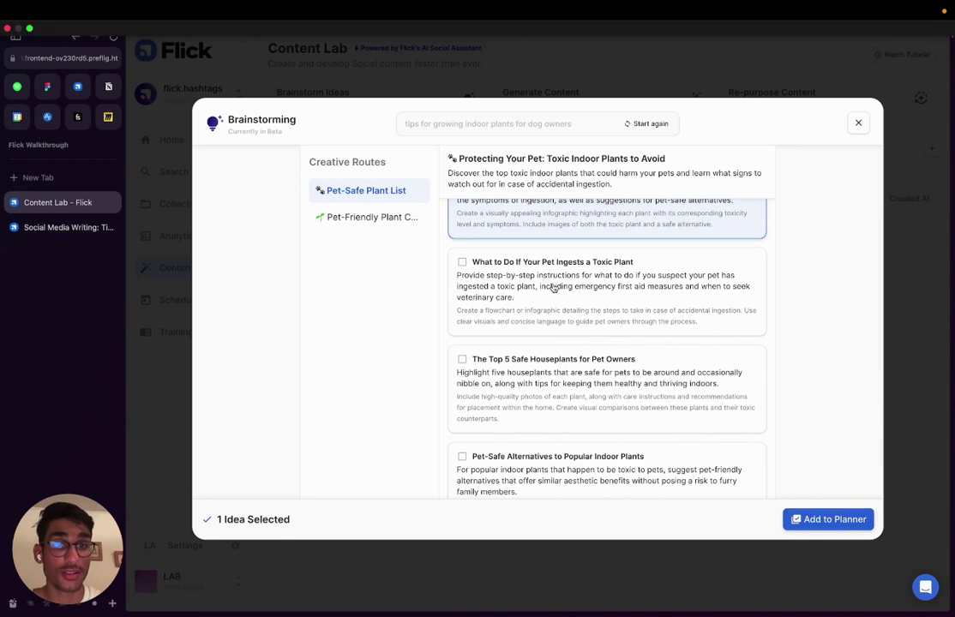
click(575, 332)
scroll(574, 334, down, 2)
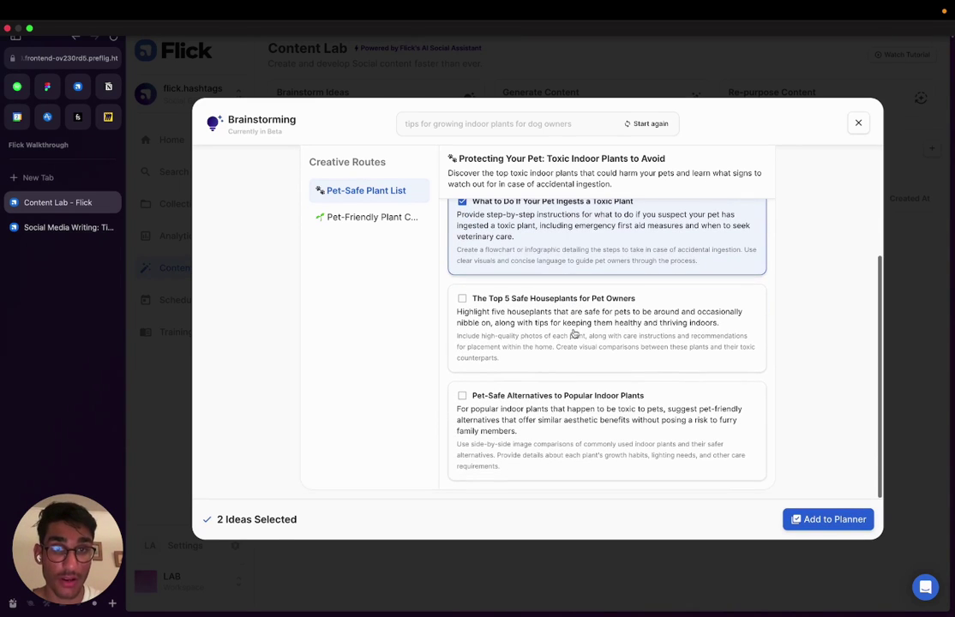
click(567, 415)
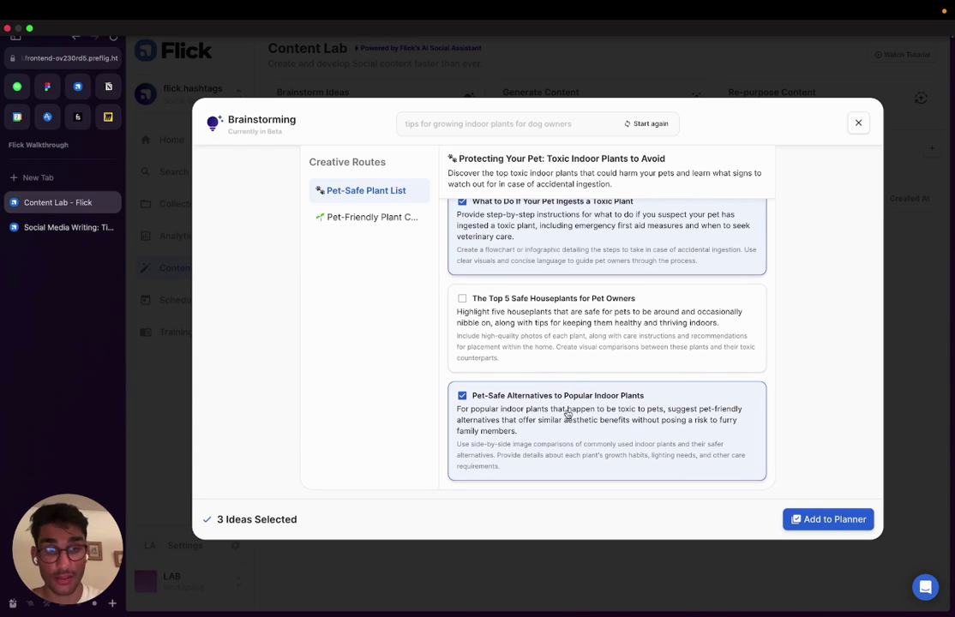
scroll(607, 343, up, 4)
scroll(607, 343, down, 3)
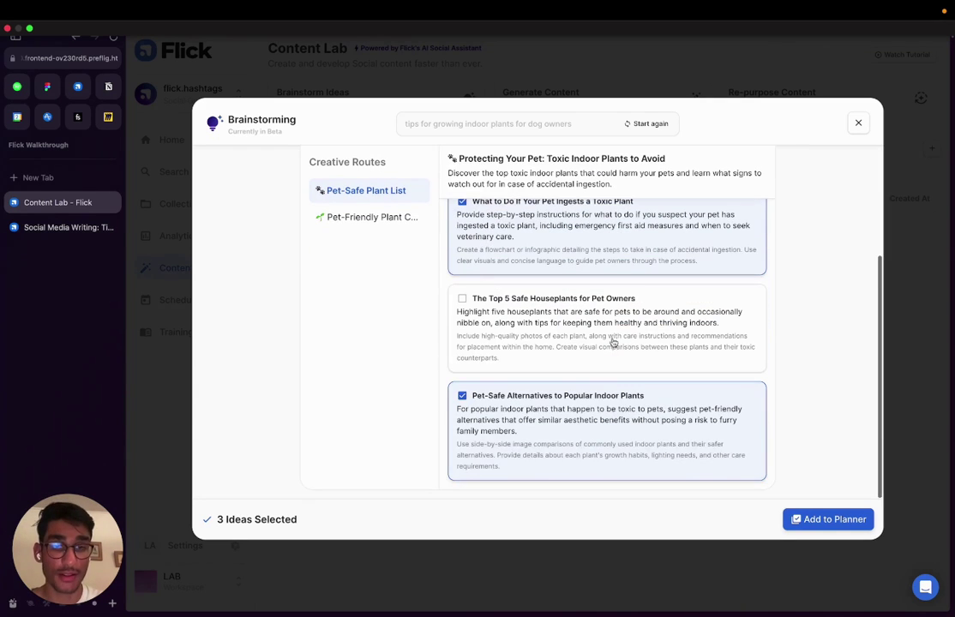
Check the second route's ideas, then add the three Pet-Safe Plant List picks to Content Lab.
click(374, 220)
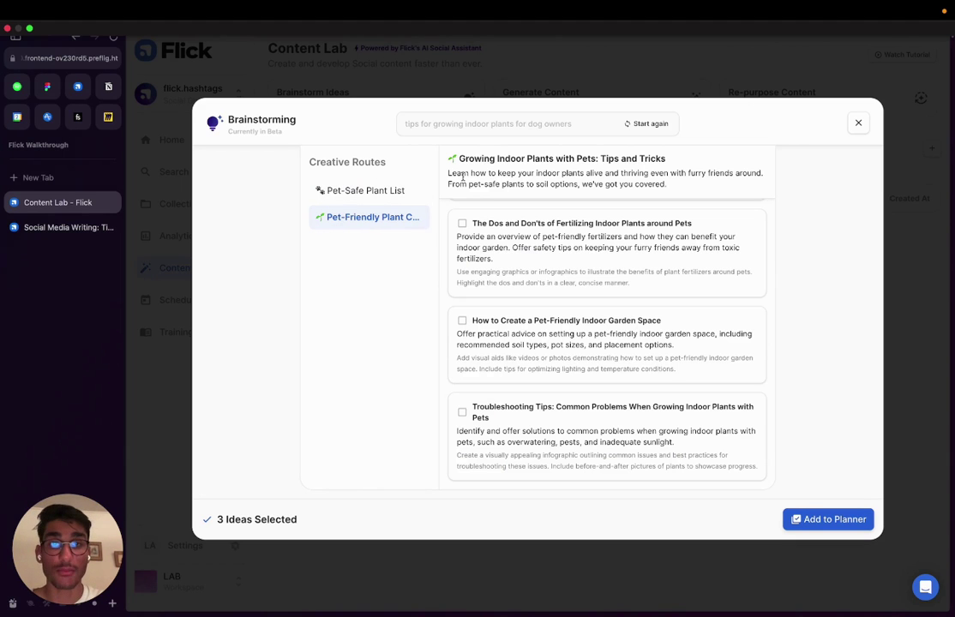
scroll(534, 286, up, 2)
scroll(534, 286, down, 2)
scroll(534, 286, up, 3)
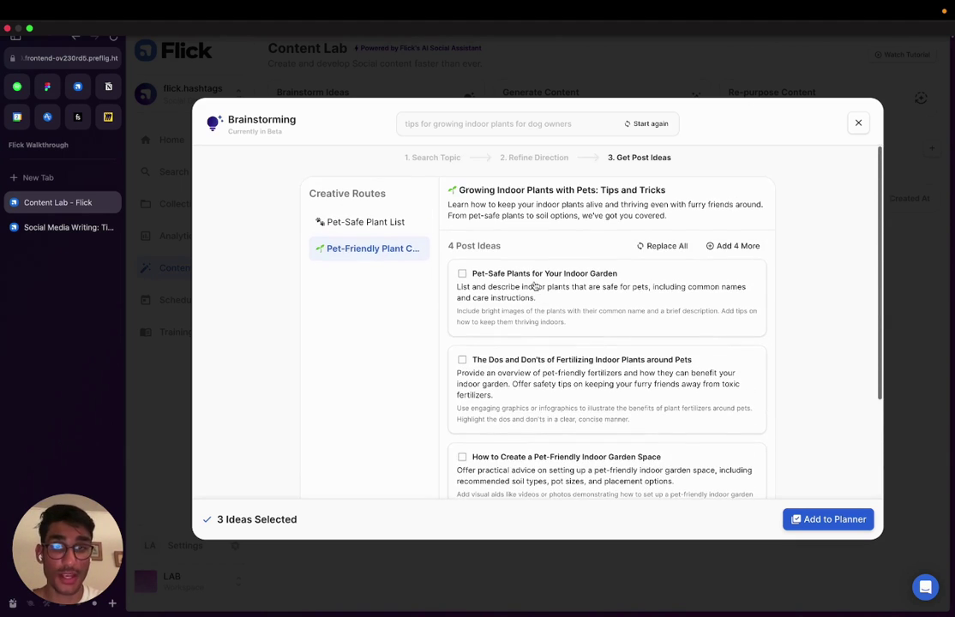
click(353, 222)
scroll(547, 391, down, 1)
scroll(547, 390, down, 3)
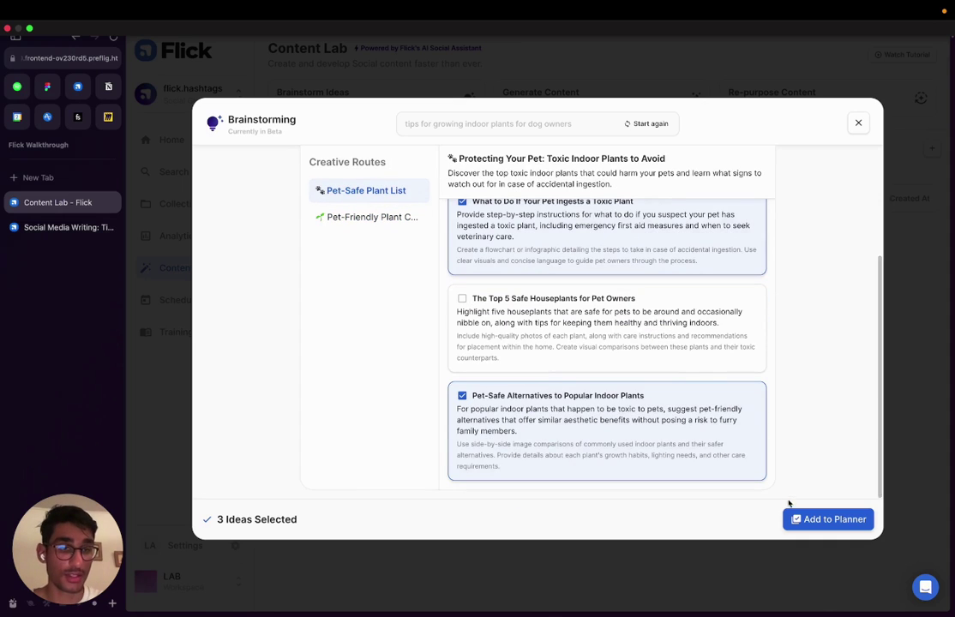
click(811, 518)
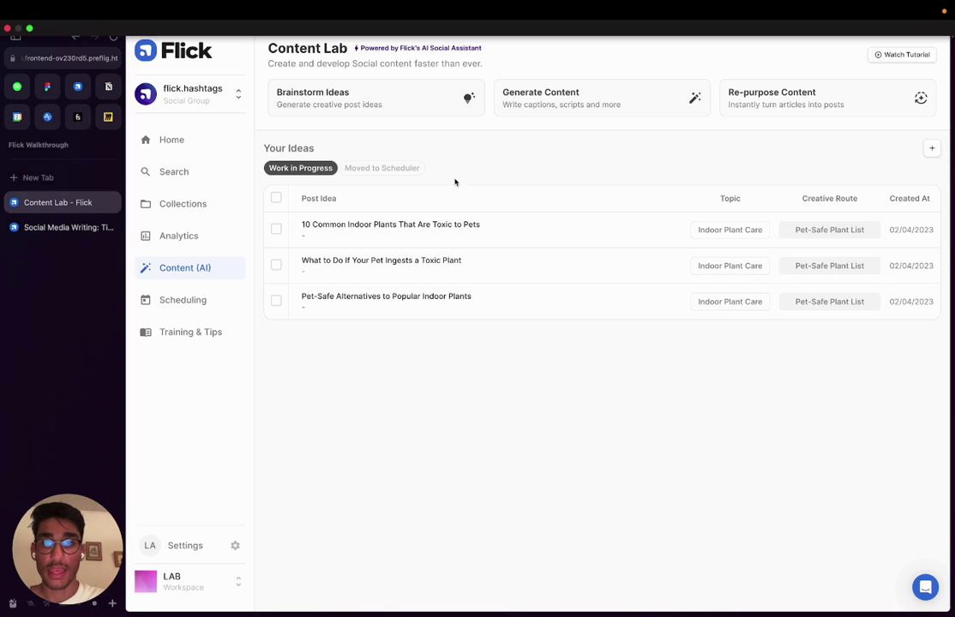
Open the 10 Common Indoor Plants That Are Toxic to Pets idea for editing.
click(557, 230)
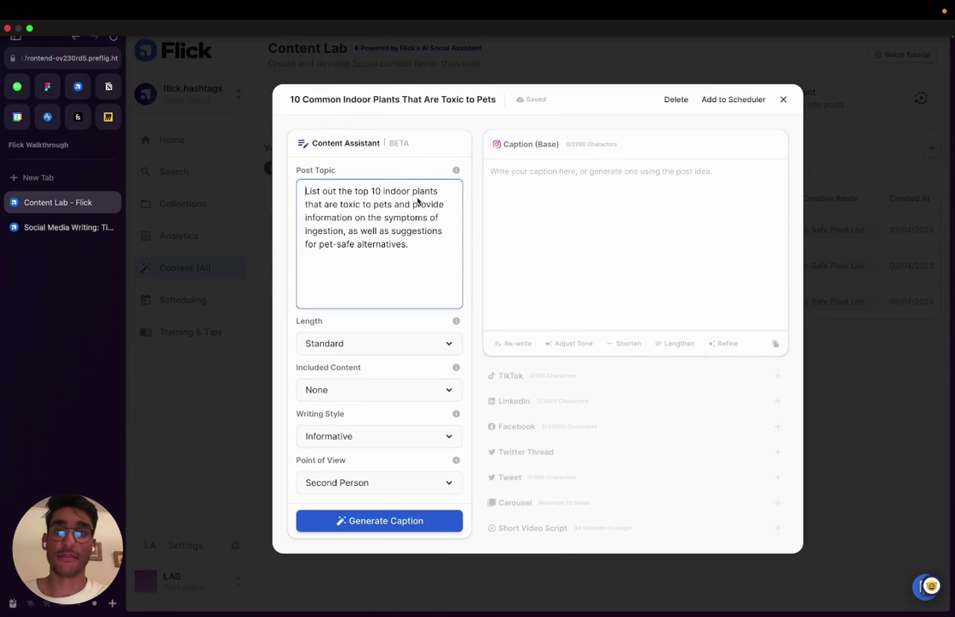
drag(410, 245, 297, 178)
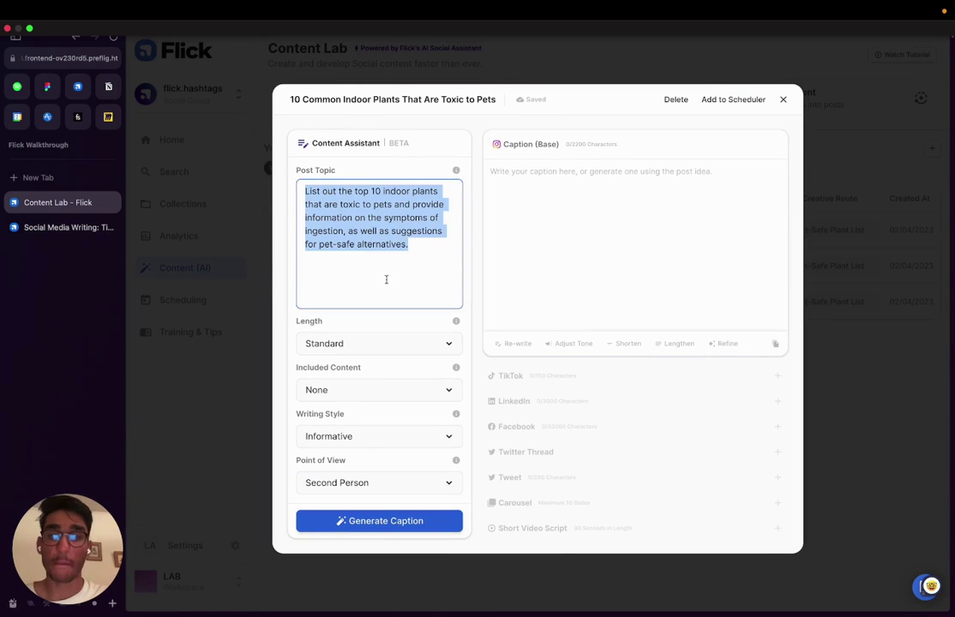
click(386, 281)
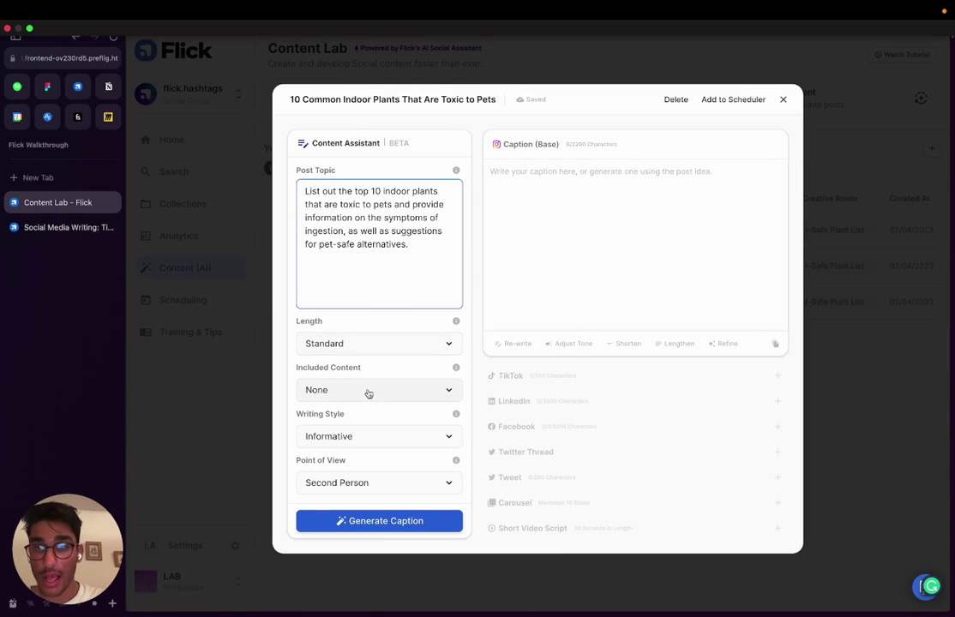
Set writing style to Conversational, keep Second Person point of view, and include a List.
click(352, 439)
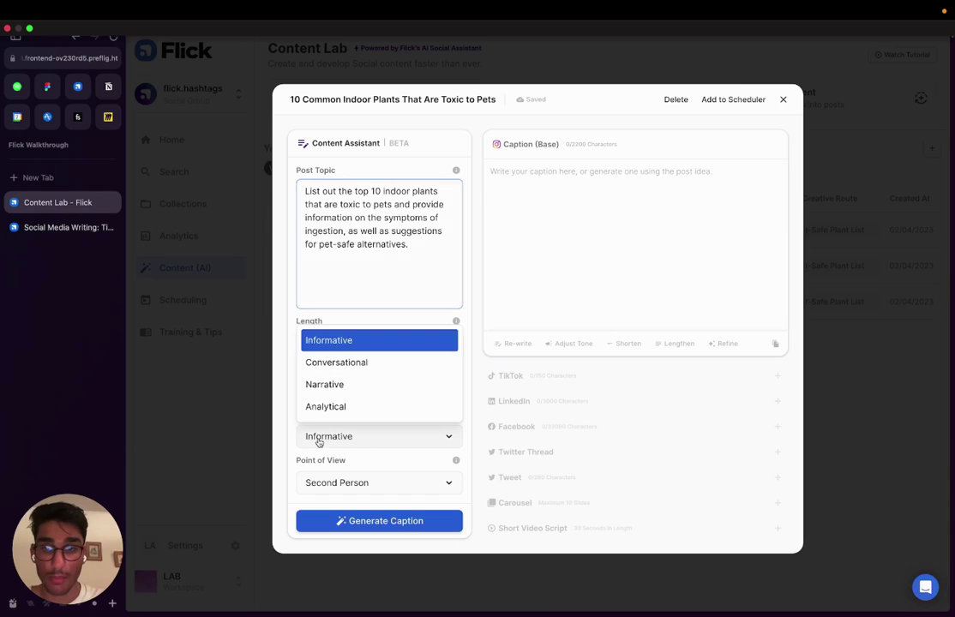
click(357, 366)
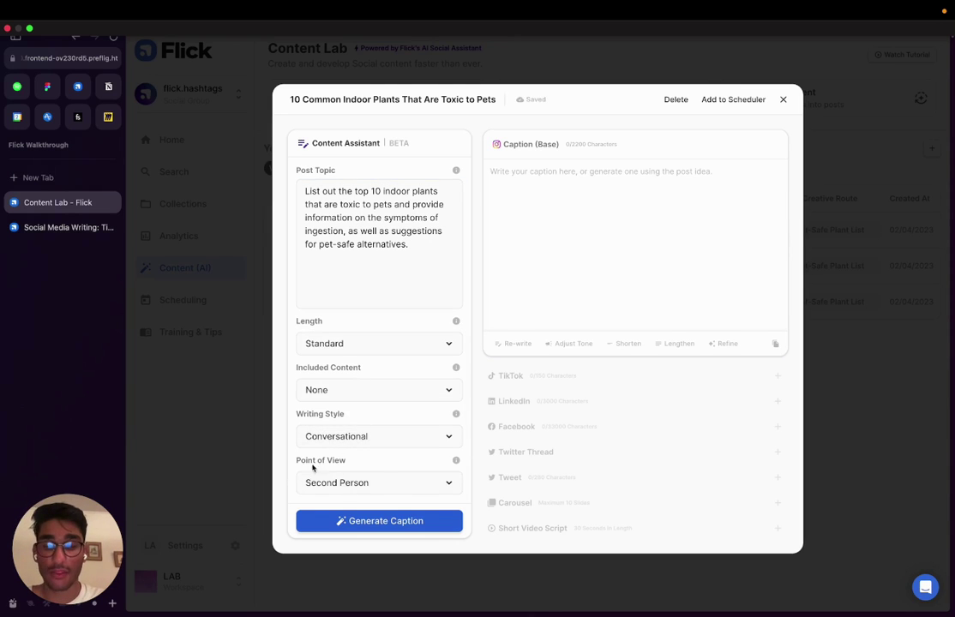
click(375, 488)
click(375, 488)
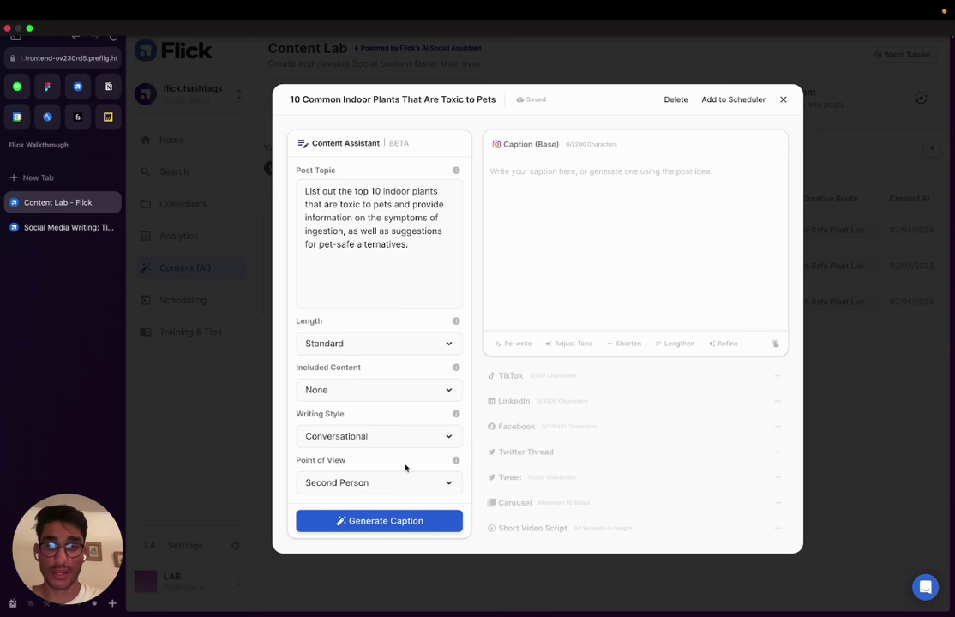
click(347, 394)
click(347, 395)
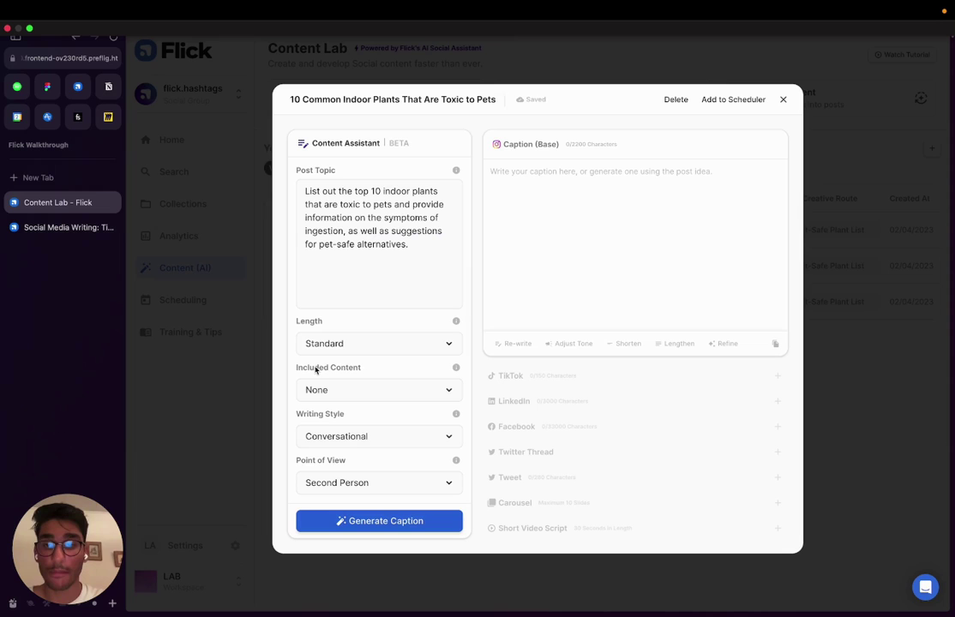
click(386, 391)
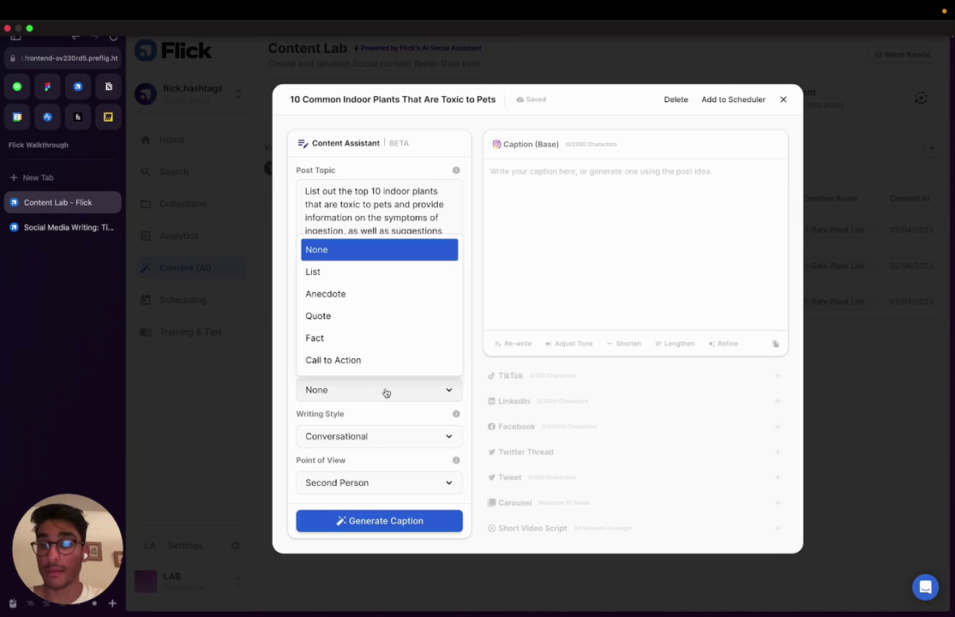
click(352, 273)
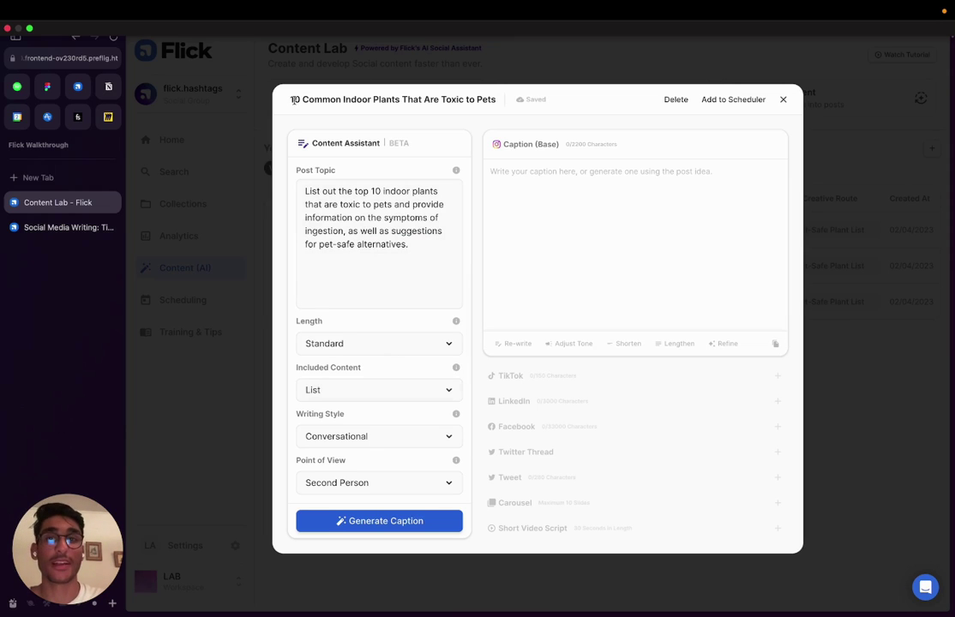
click(403, 521)
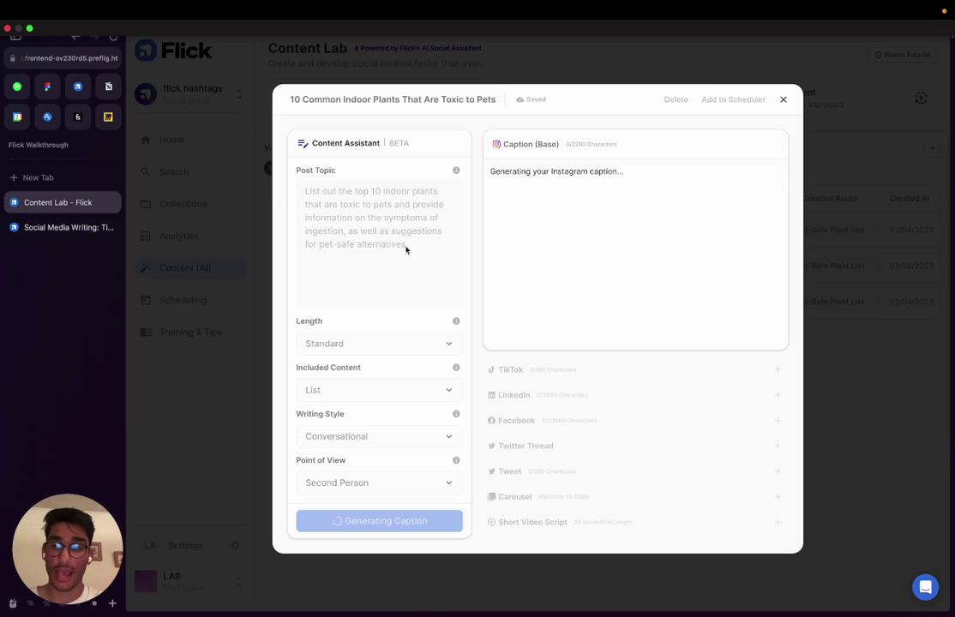
scroll(593, 223, down, 3)
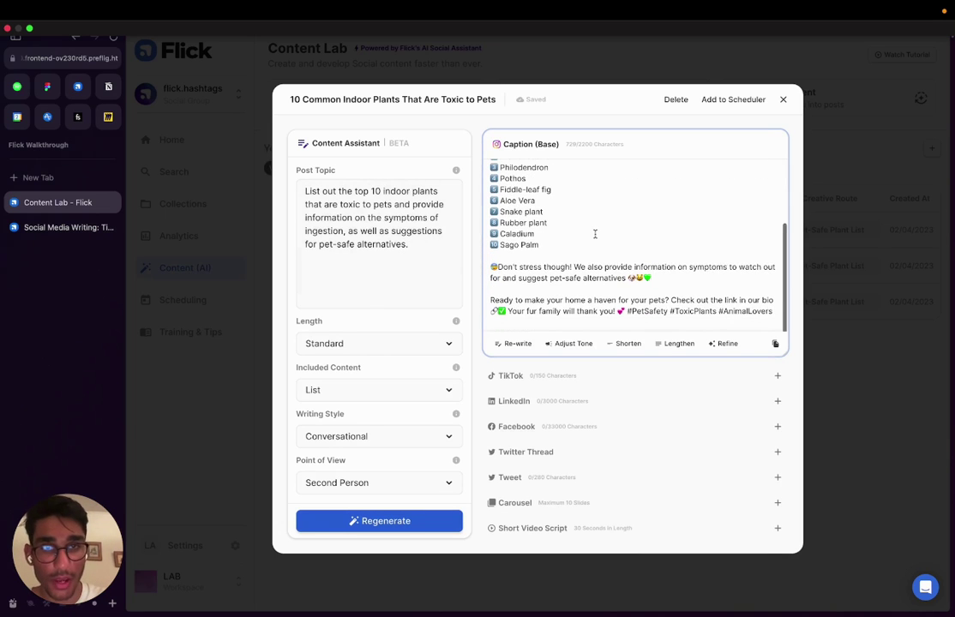
scroll(595, 233, up, 5)
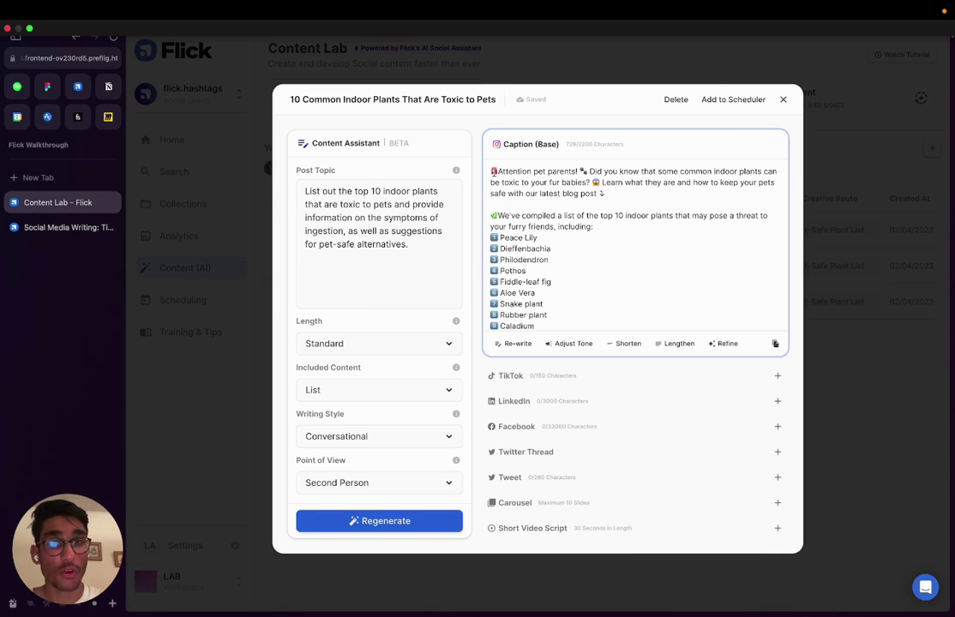
drag(491, 172, 588, 175)
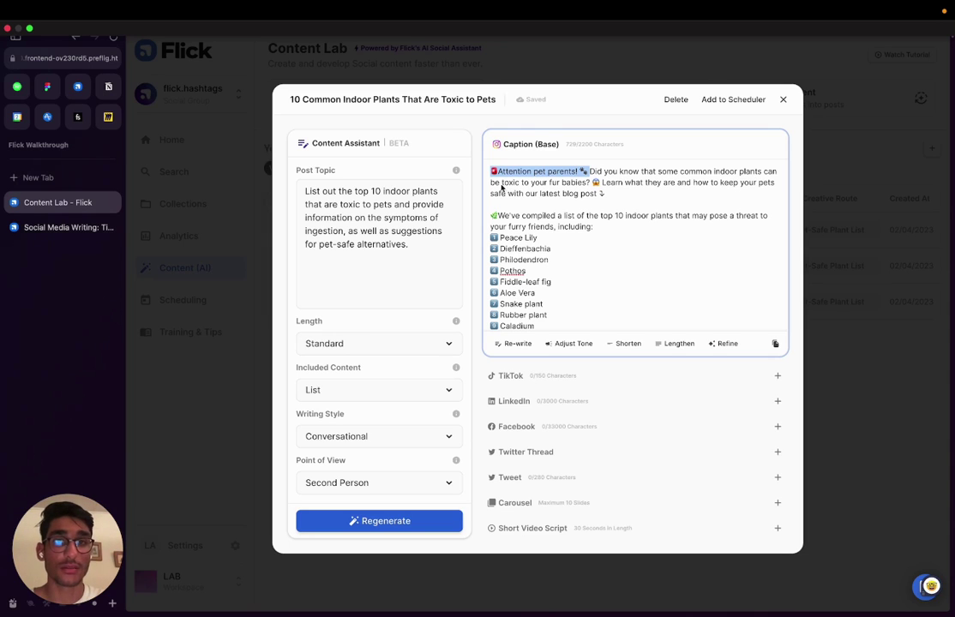
click(592, 187)
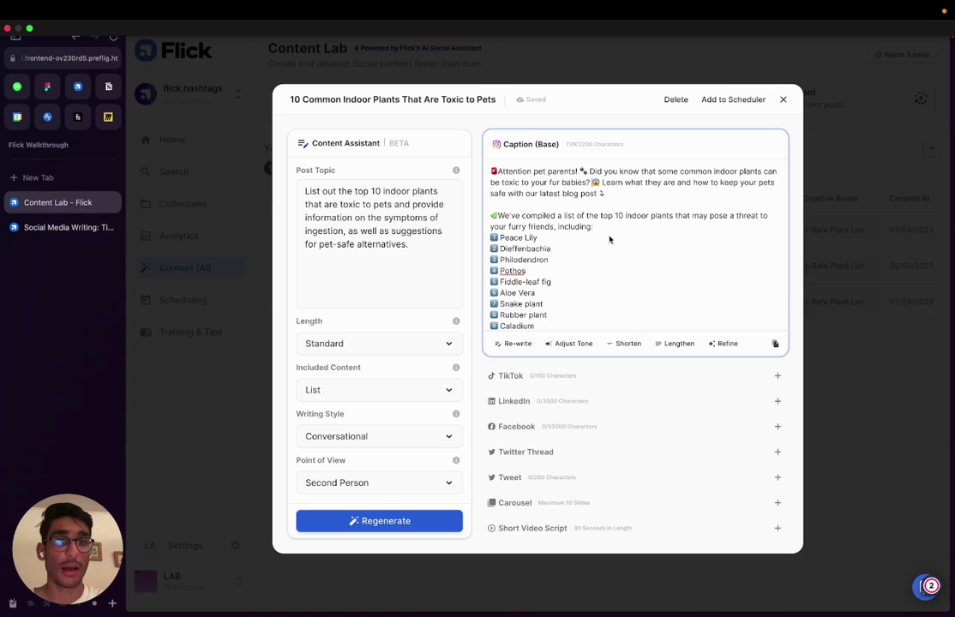
scroll(609, 240, down, 2)
scroll(607, 245, up, 2)
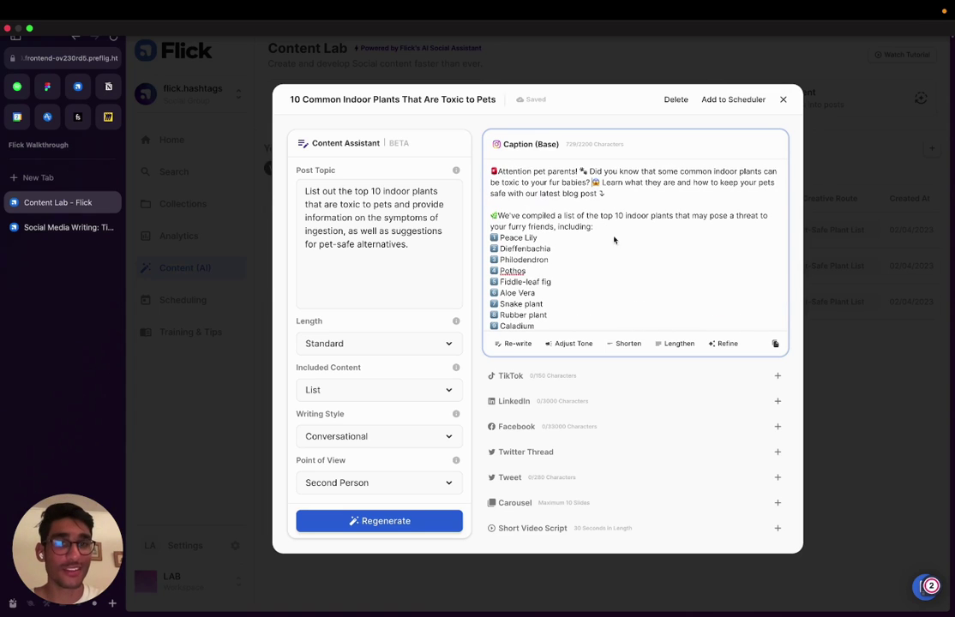
scroll(615, 244, down, 2)
scroll(600, 266, down, 2)
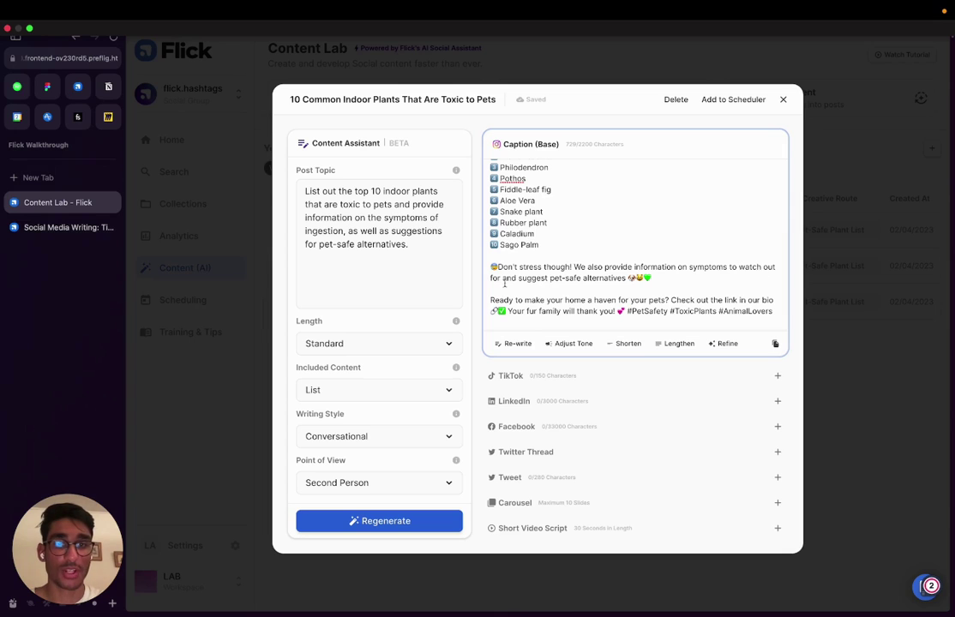
drag(502, 278, 682, 285)
click(682, 285)
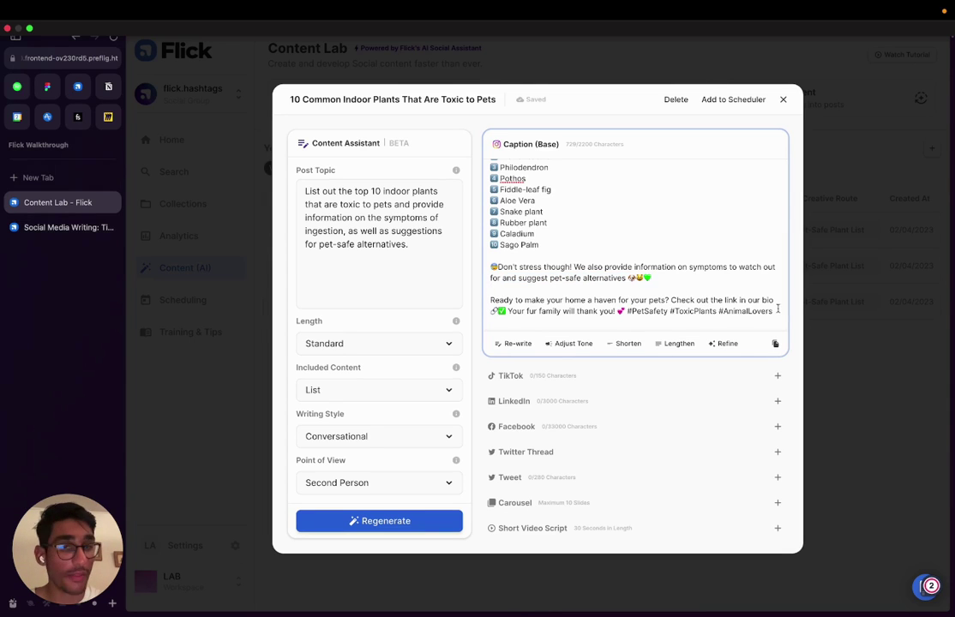
drag(774, 312, 498, 293)
click(680, 320)
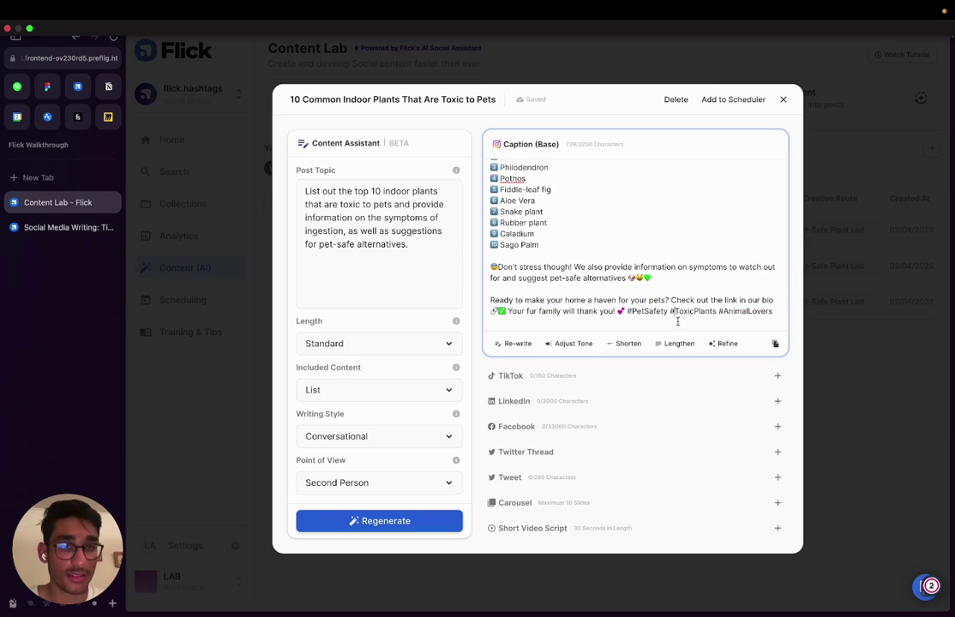
scroll(668, 245, up, 3)
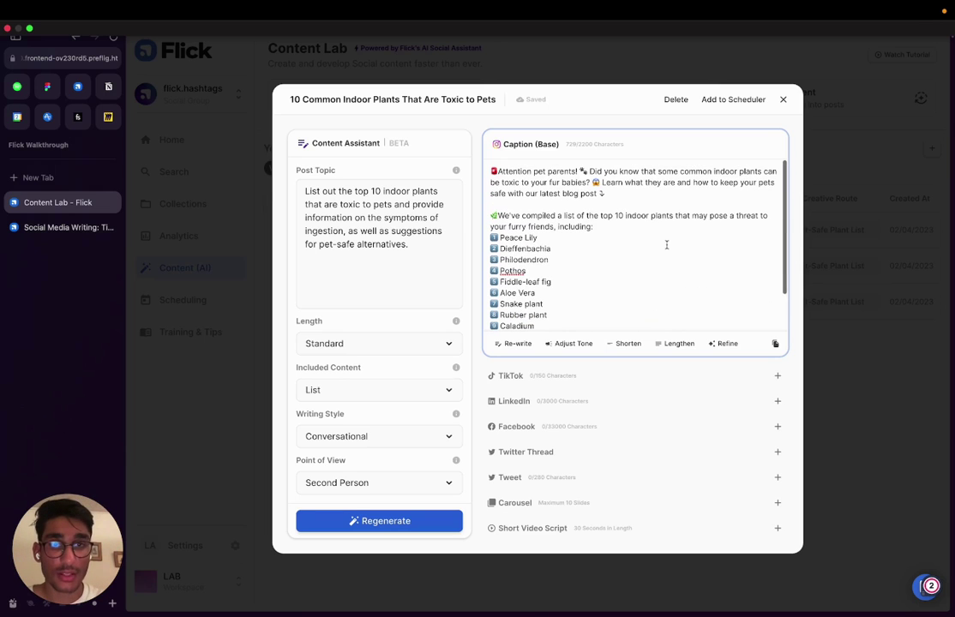
mouse_move(589, 182)
mouse_down()
mouse_move(494, 171)
mouse_move(589, 172)
mouse_up()
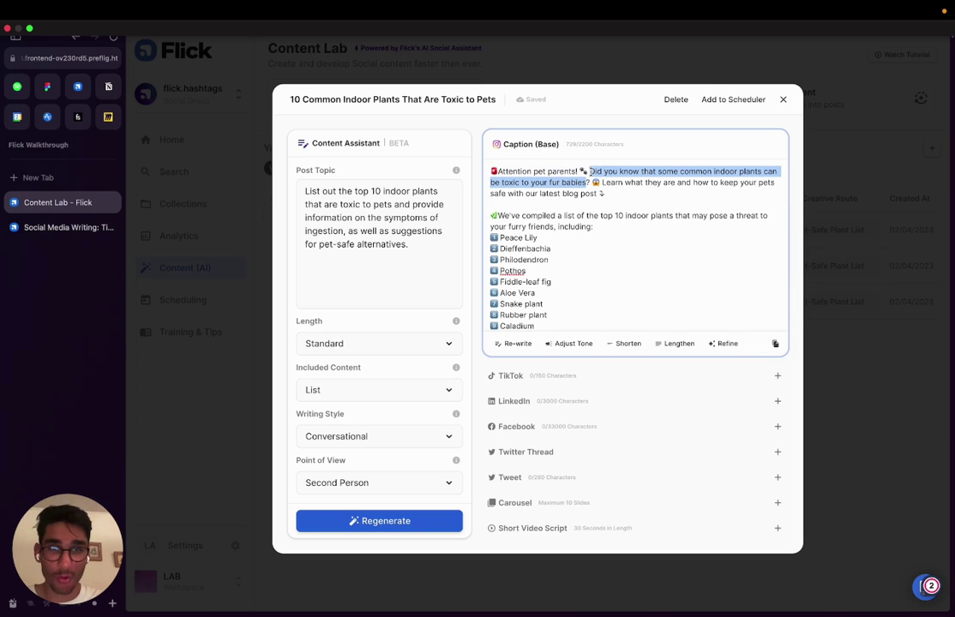
click(602, 273)
scroll(601, 272, down, 3)
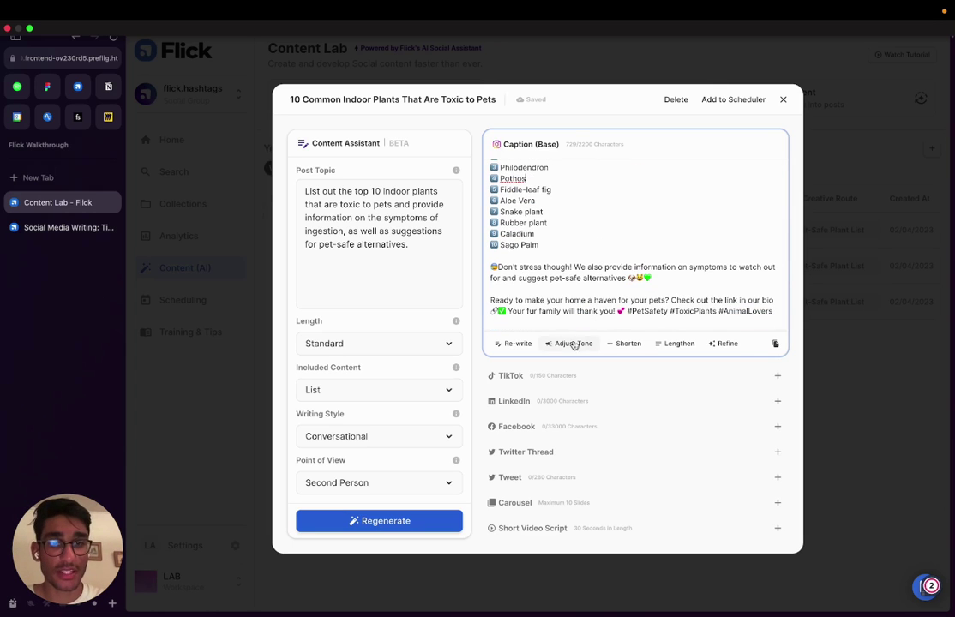
scroll(643, 279, up, 2)
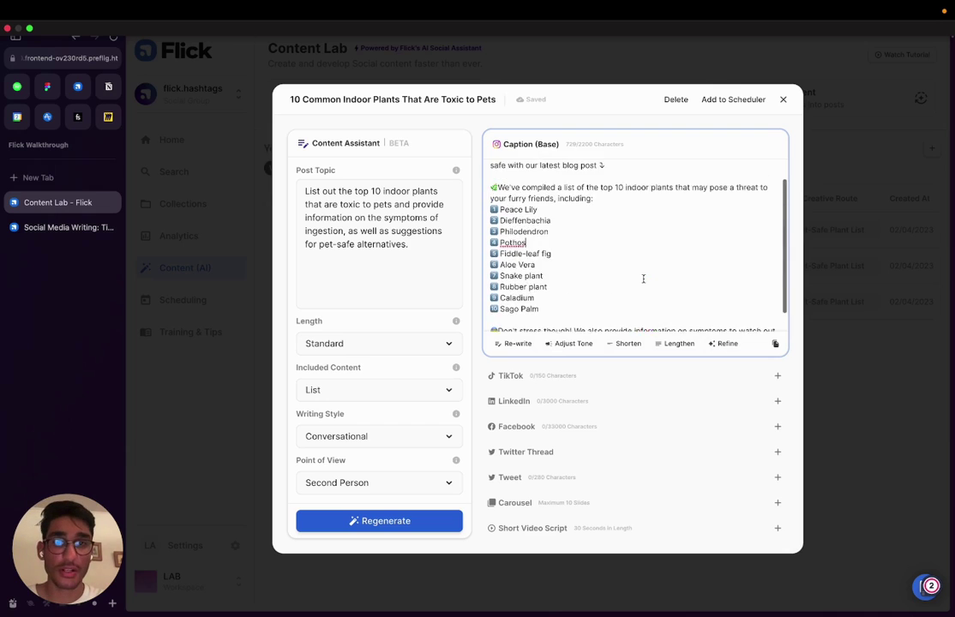
scroll(643, 279, up, 1)
click(578, 249)
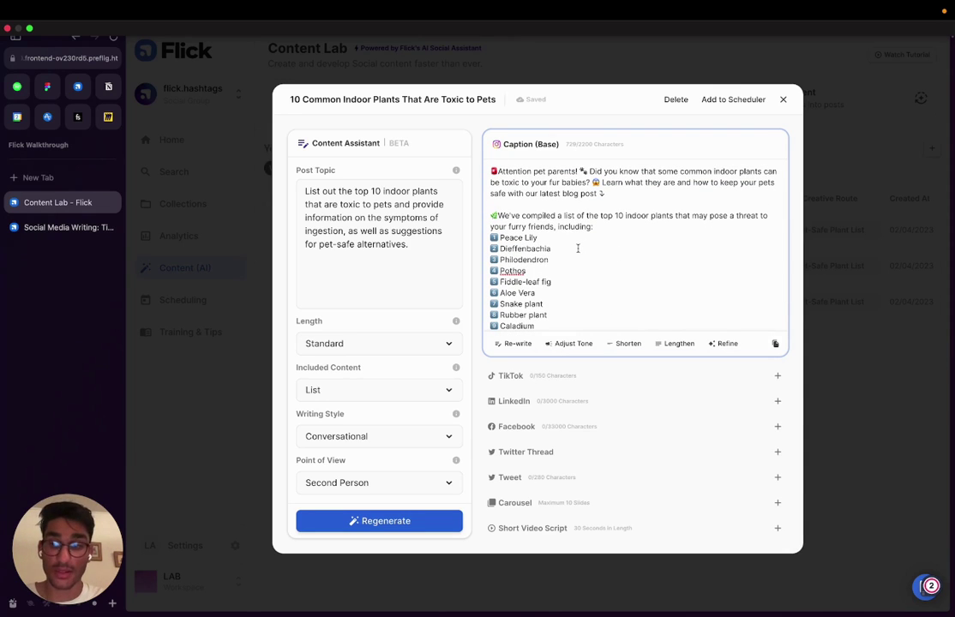
Rewrite the base caption in a new tone chosen from the Adjust Tone list.
click(553, 343)
scroll(590, 247, down, 1)
scroll(590, 247, down, 5)
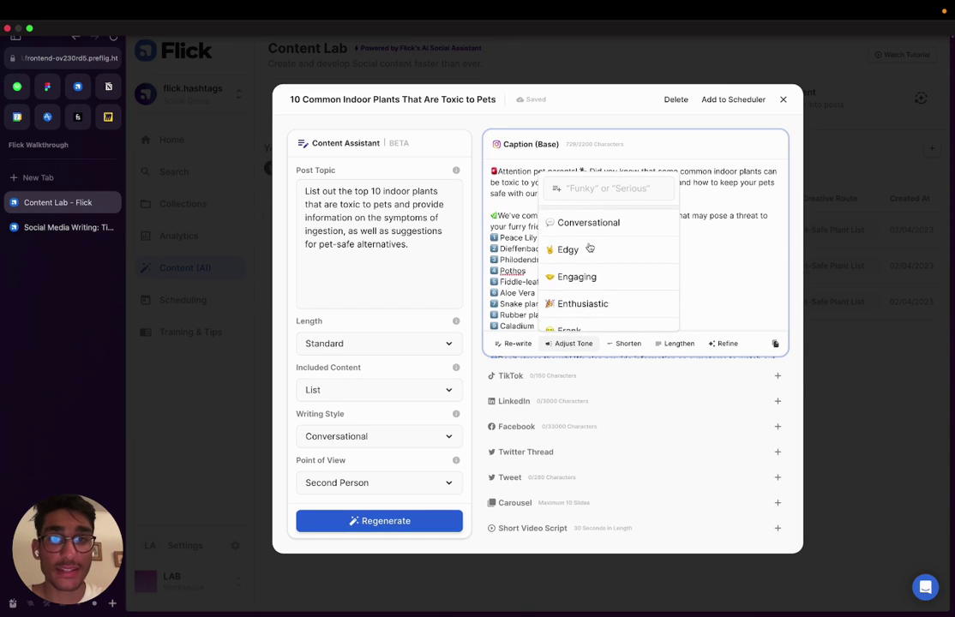
scroll(590, 247, down, 5)
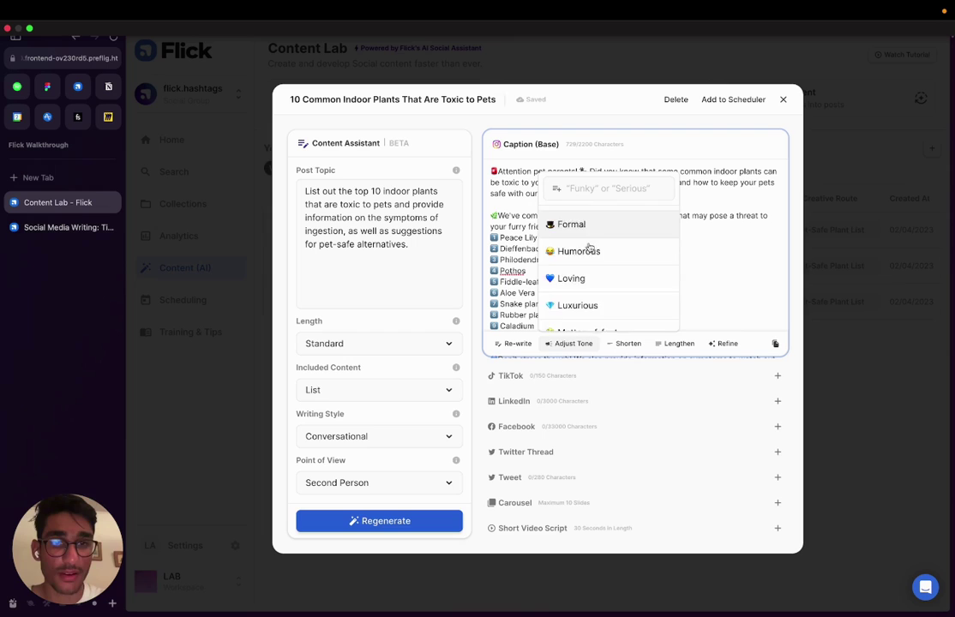
scroll(589, 247, down, 5)
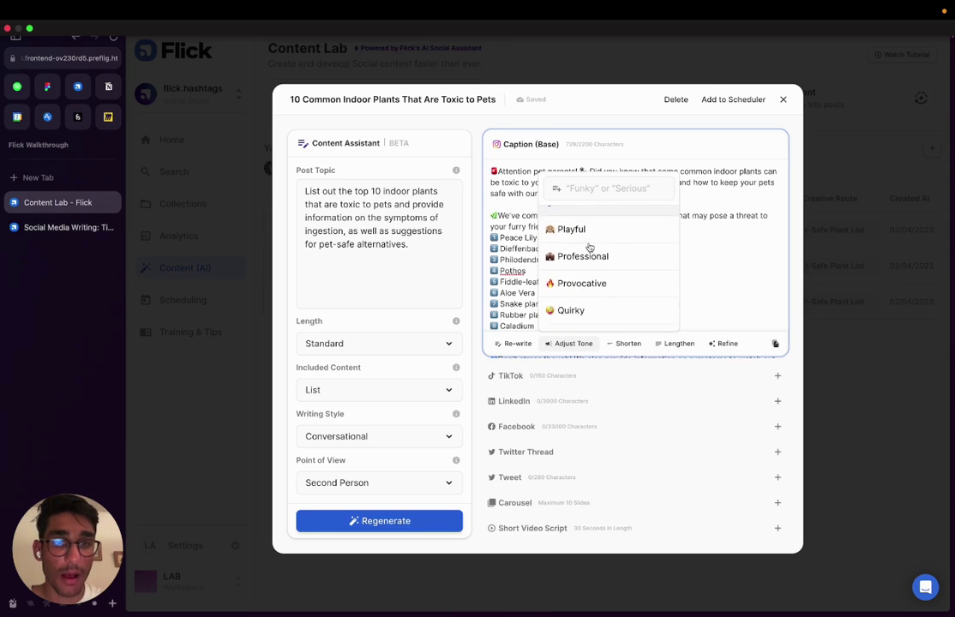
scroll(573, 239, down, 5)
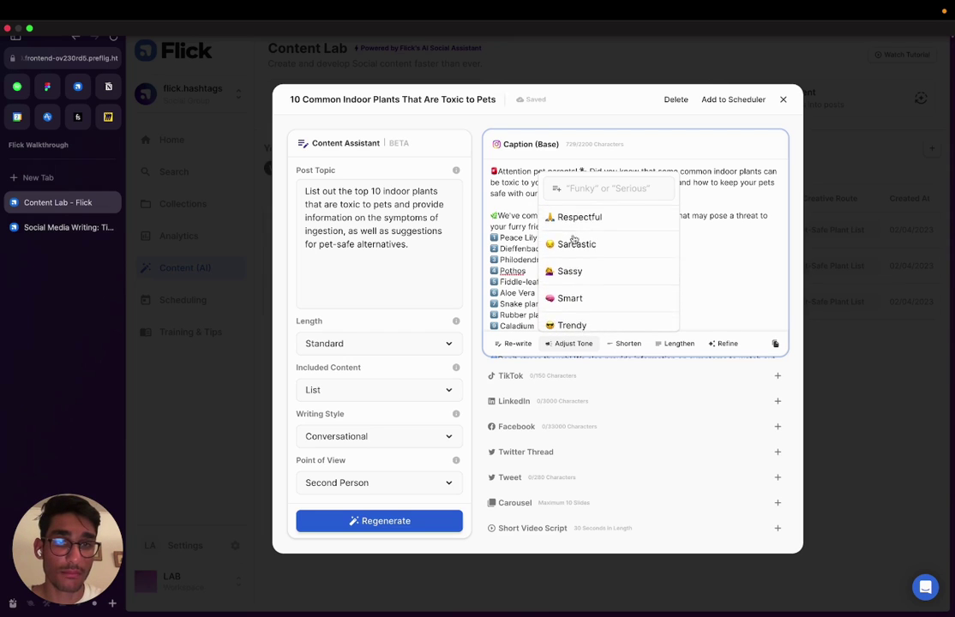
scroll(572, 239, up, 5)
scroll(573, 239, up, 4)
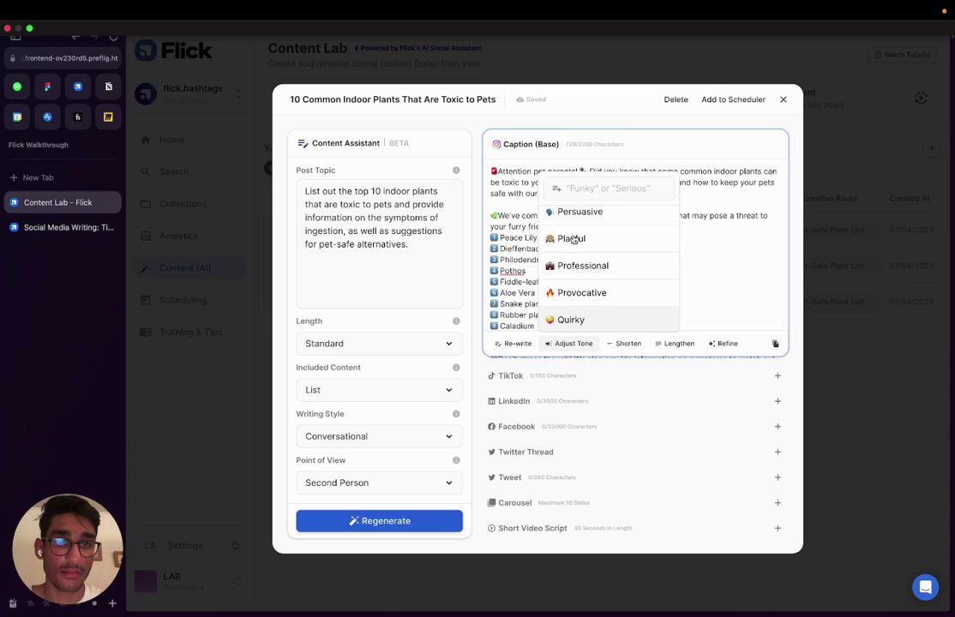
click(570, 284)
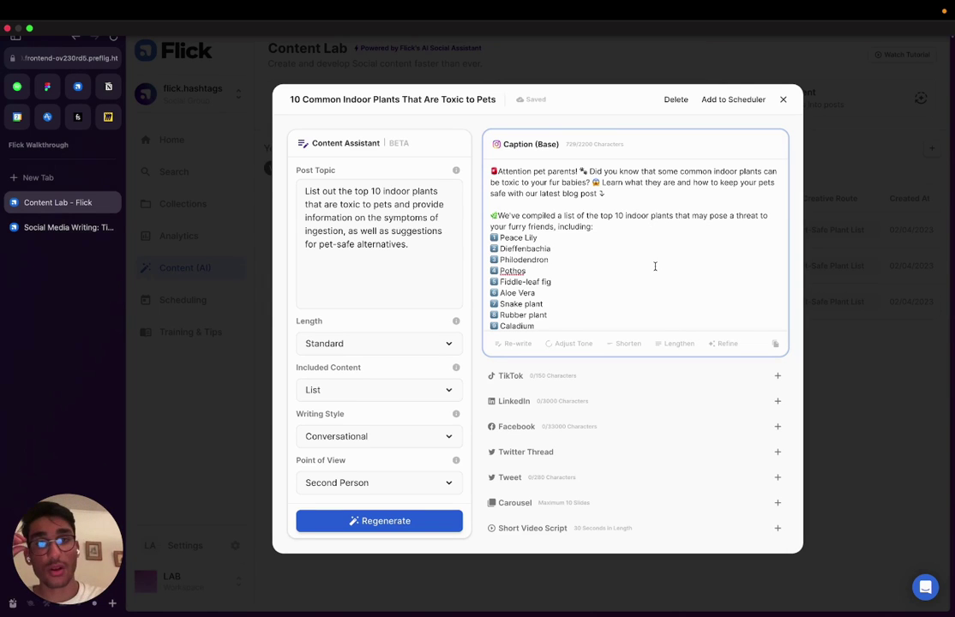
Review the rewritten caption, where 'your fur babies' became 'your beloved pets'.
scroll(621, 288, down, 4)
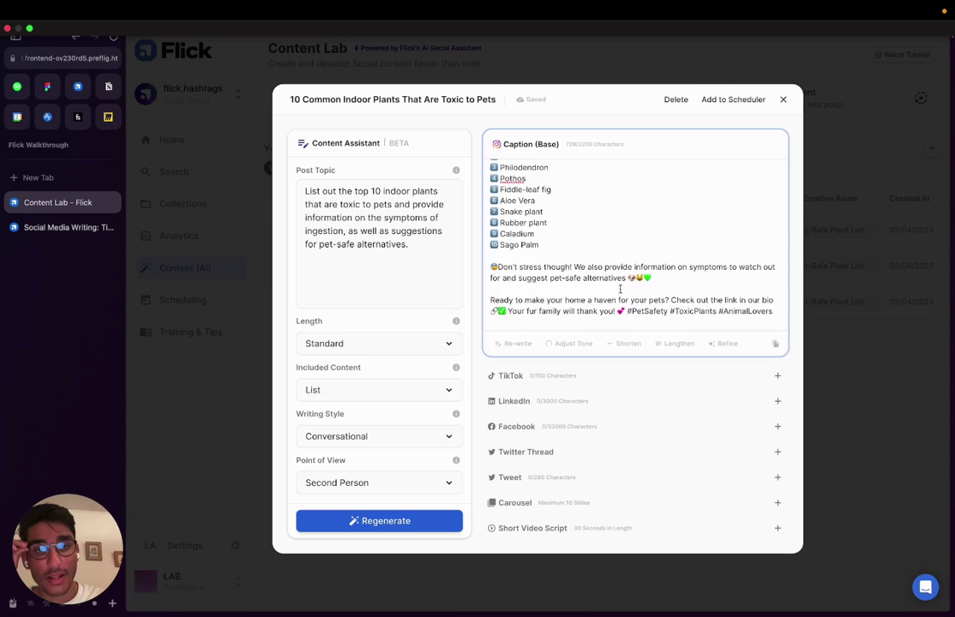
scroll(621, 289, up, 4)
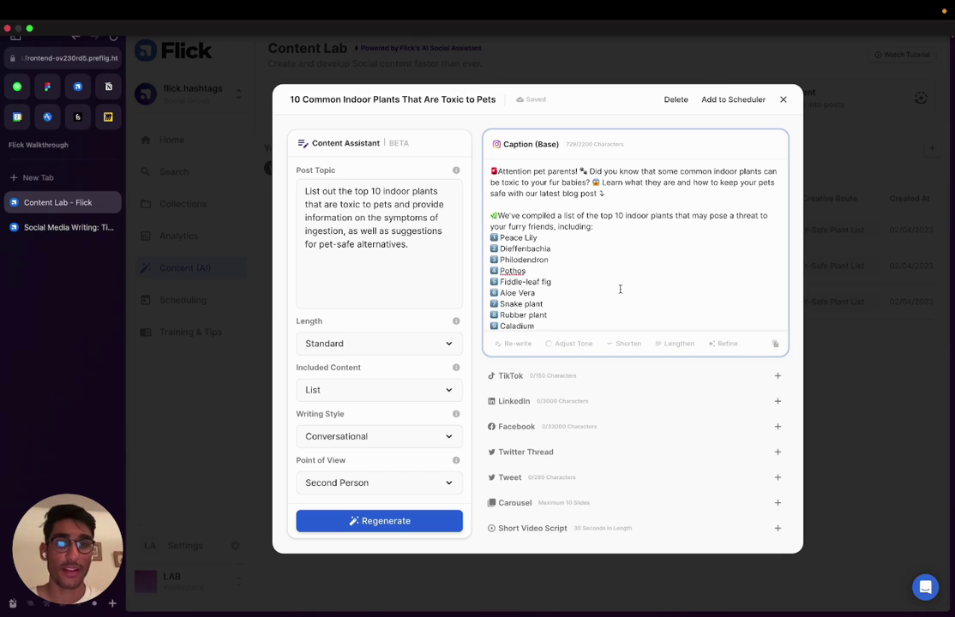
drag(500, 183, 588, 185)
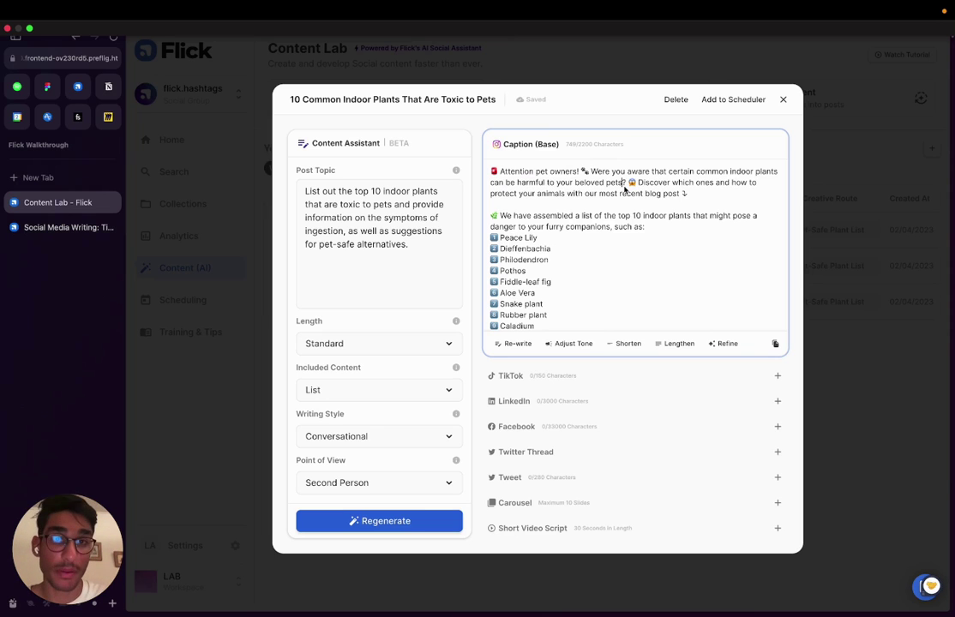
drag(625, 184, 557, 186)
click(618, 194)
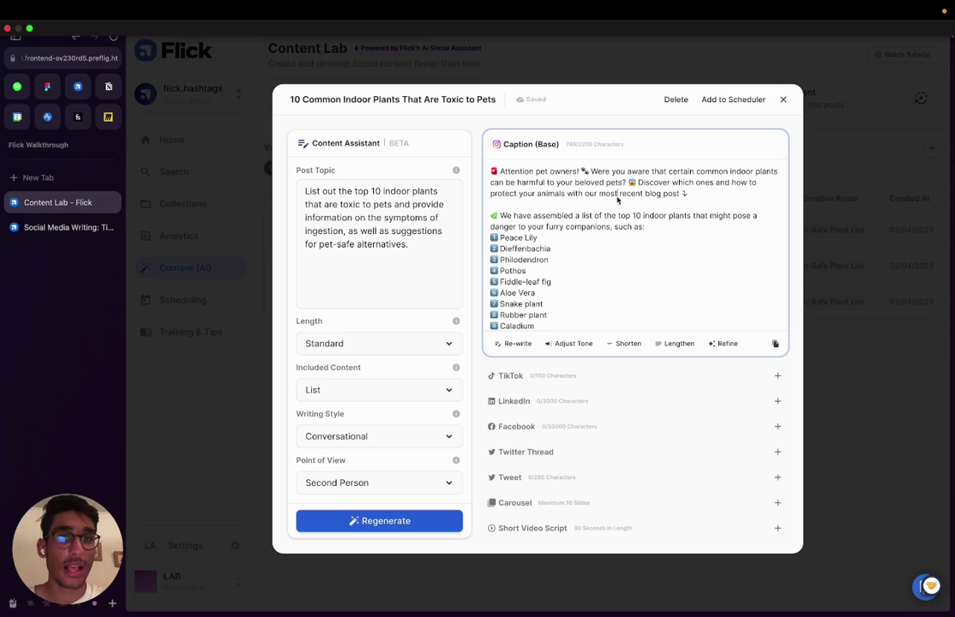
scroll(606, 284, down, 5)
scroll(605, 284, up, 5)
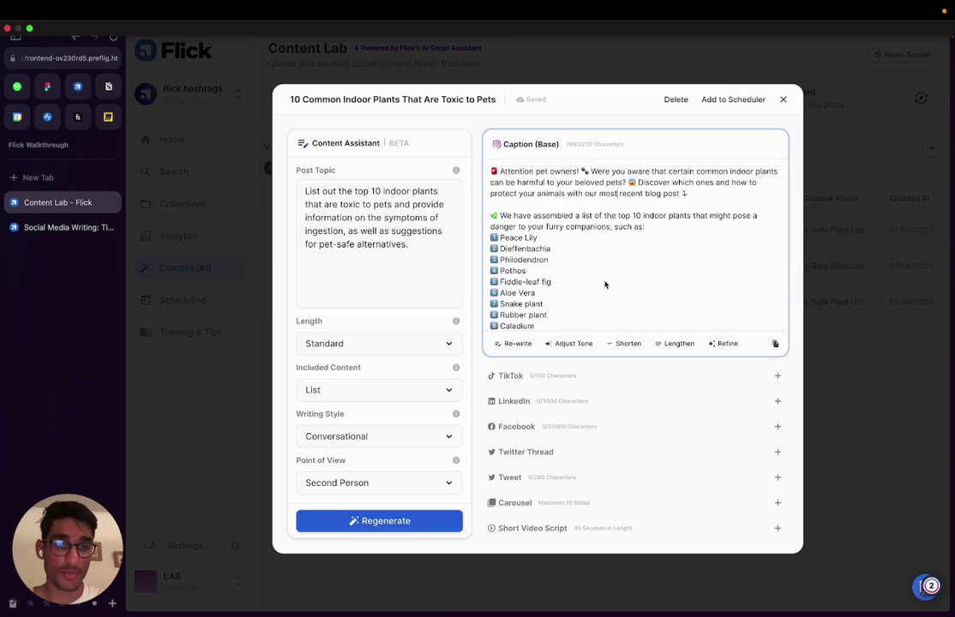
scroll(605, 284, down, 5)
scroll(649, 273, up, 5)
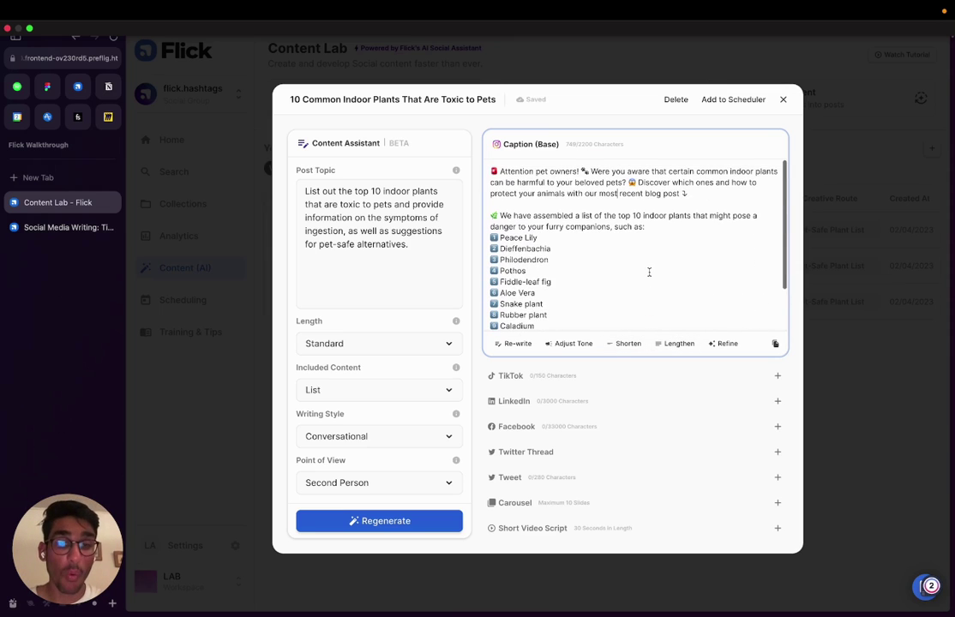
Refine the caption with 'Add a 5 word visual description of each of the plants listed'.
click(729, 345)
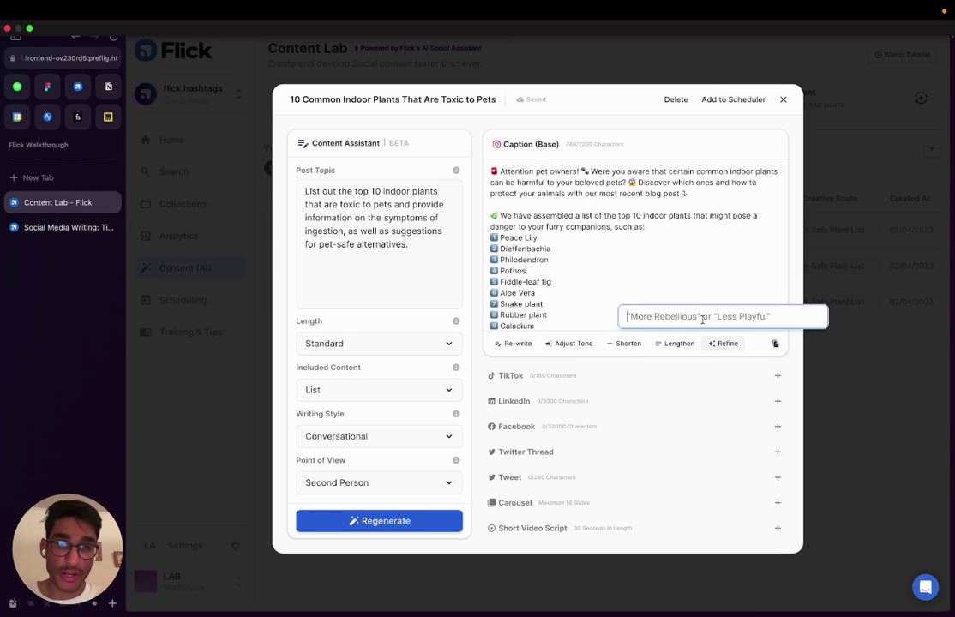
text(Add a)
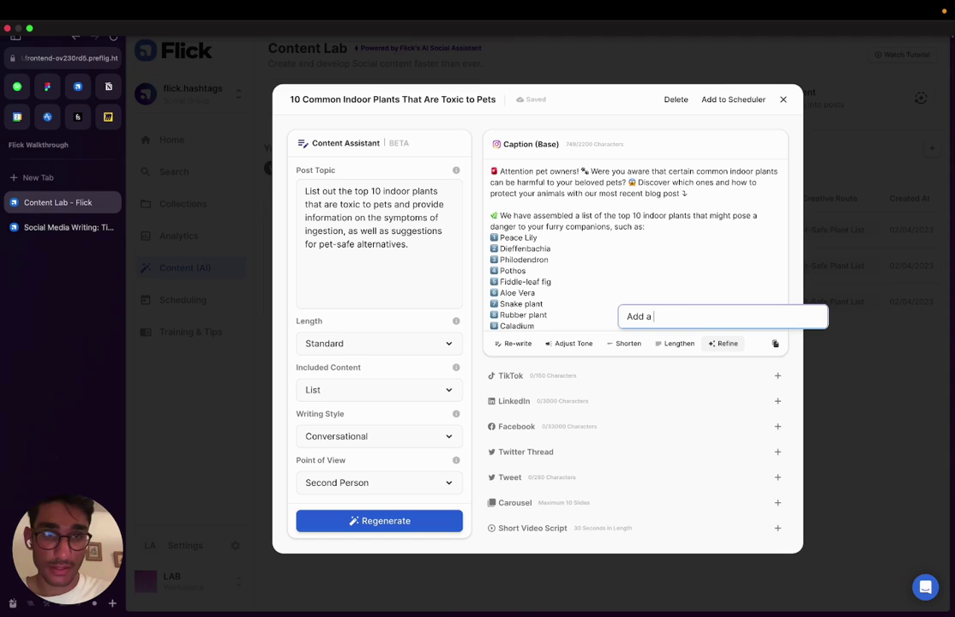
text( 5 word descriptio)
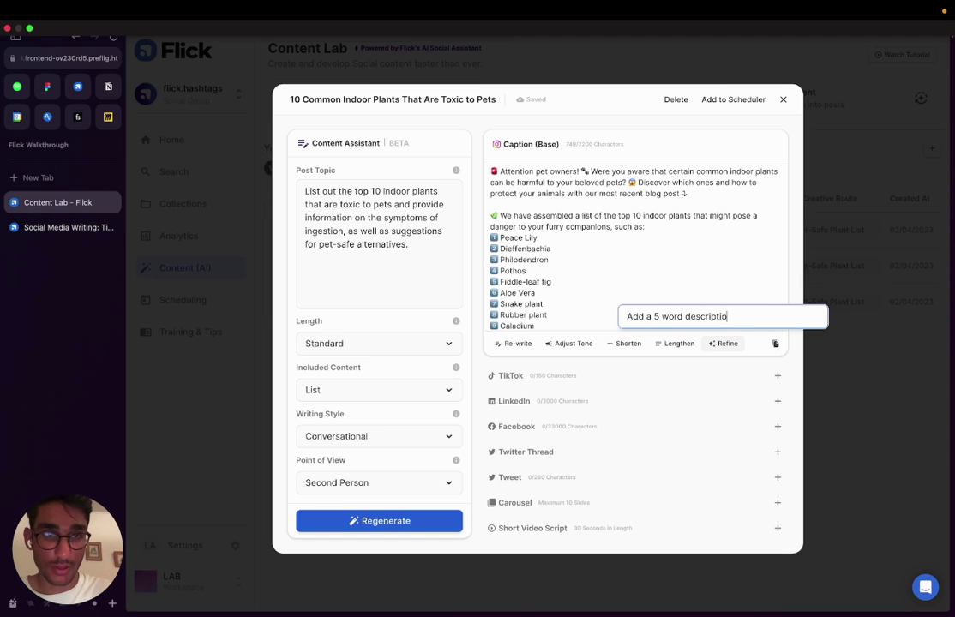
text(n of each of the plants)
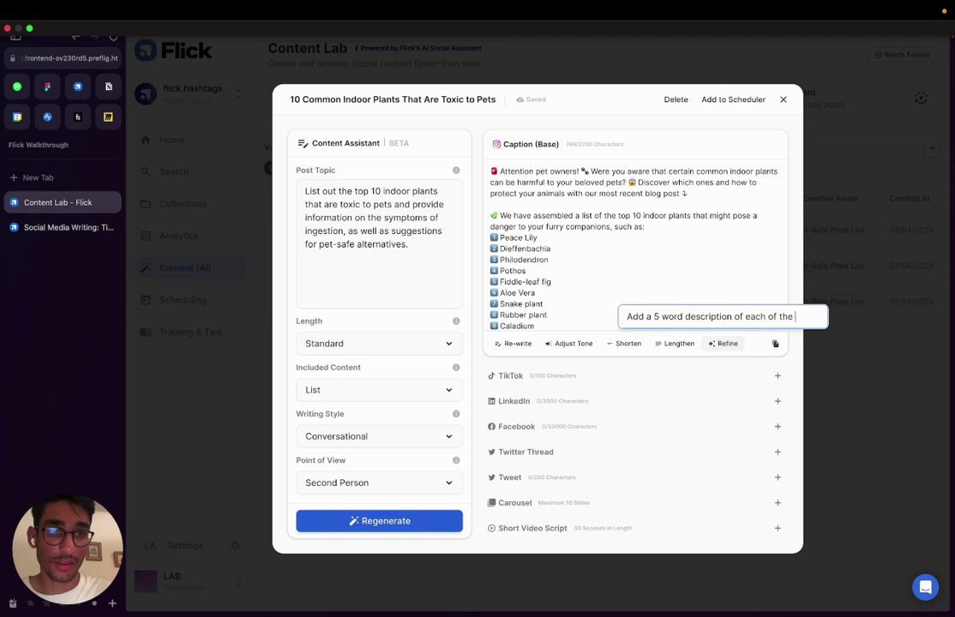
click(684, 316)
text(visual )
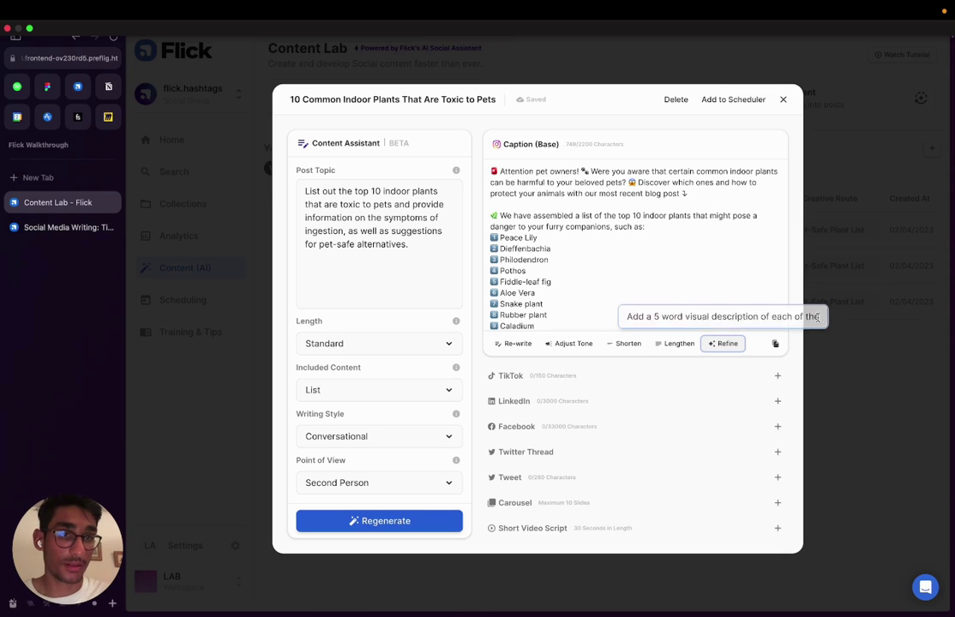
text( listed)
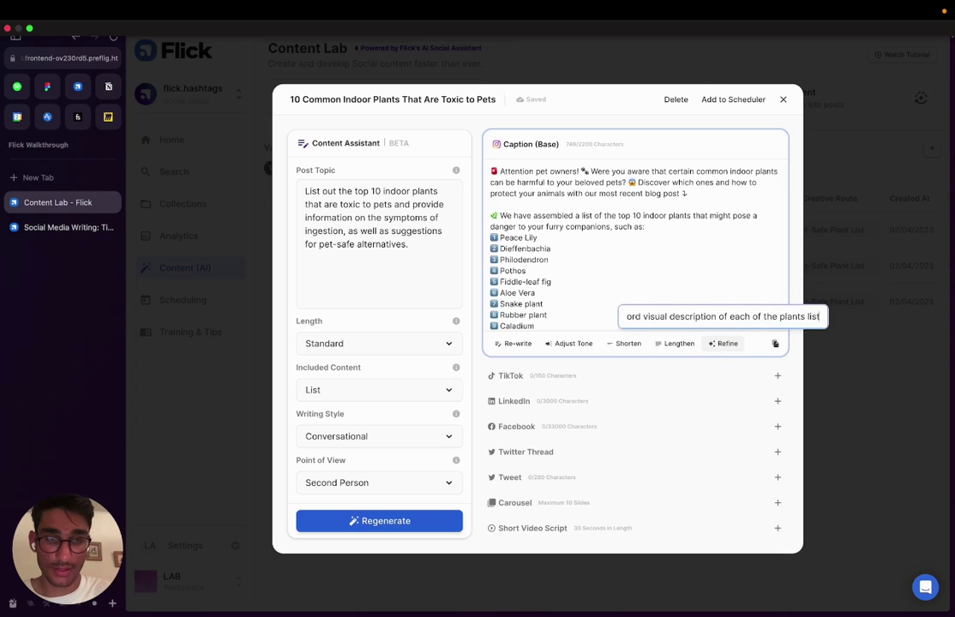
click(712, 344)
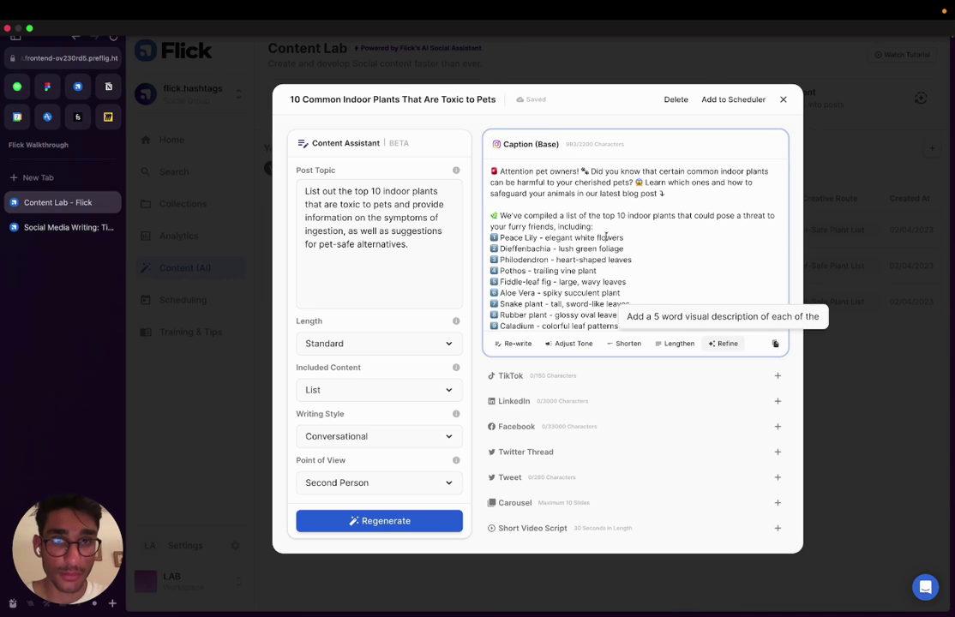
Review the refined plant list, now with short visual descriptions for each plant.
scroll(608, 240, down, 2)
scroll(607, 240, up, 1)
drag(636, 271, 566, 232)
click(565, 237)
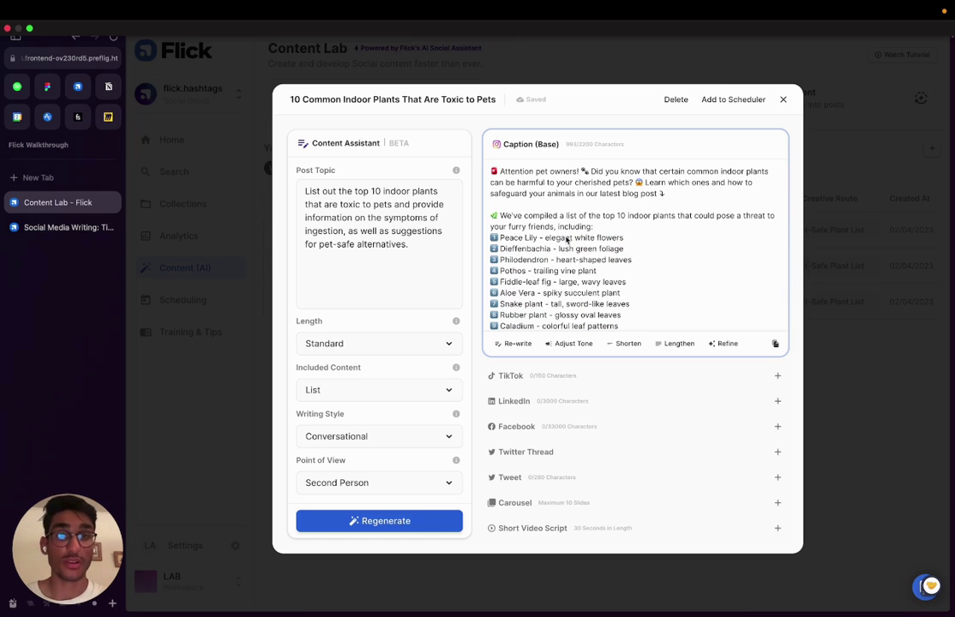
scroll(566, 240, down, 4)
scroll(564, 242, up, 4)
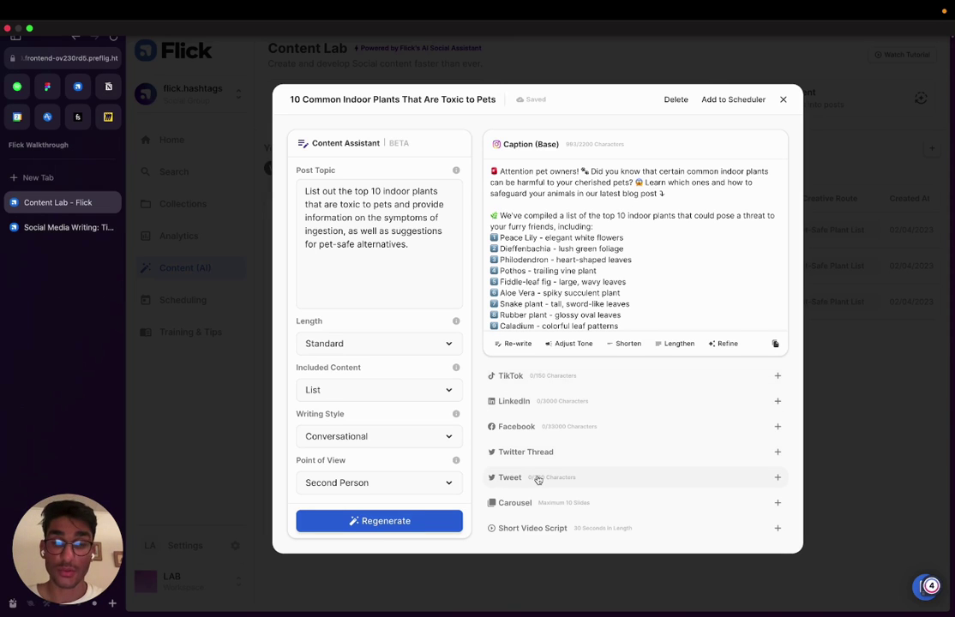
Generate the TikTok caption 'Toxic Plants Alert! Top 10 List #PetSafety' from the base caption.
scroll(601, 309, down, 4)
scroll(586, 323, up, 4)
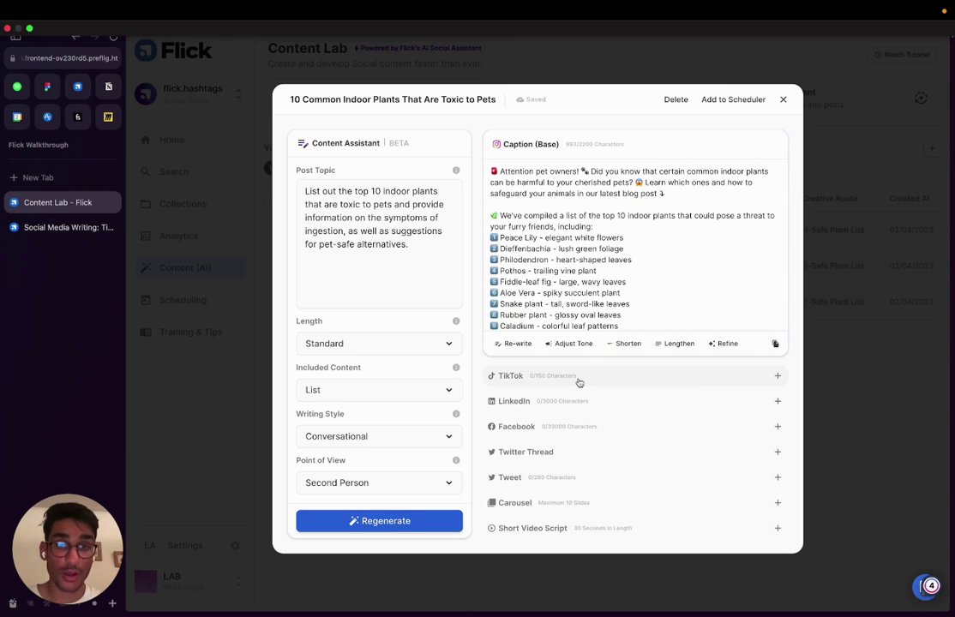
click(580, 380)
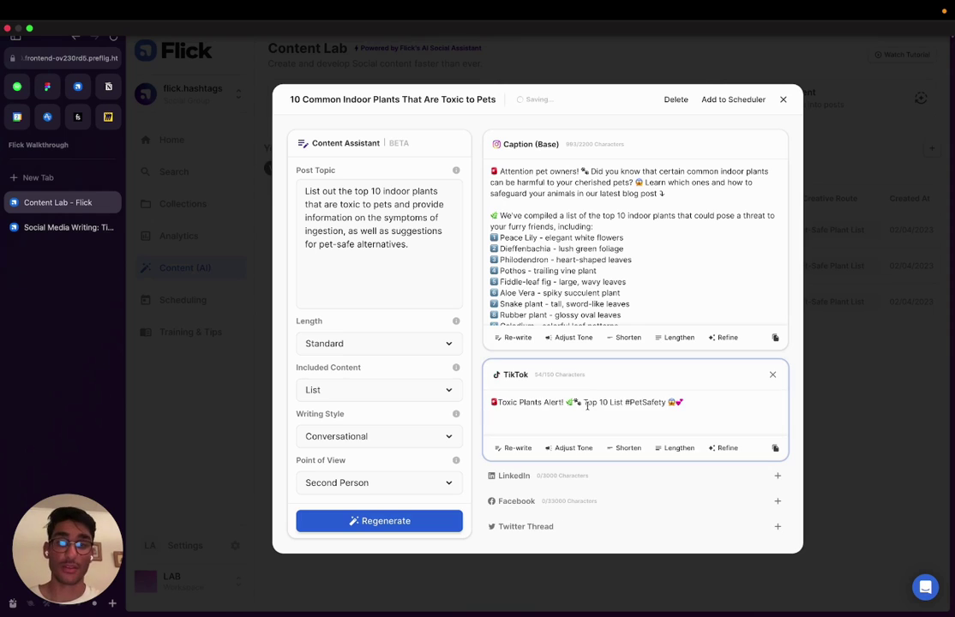
scroll(588, 406, down, 2)
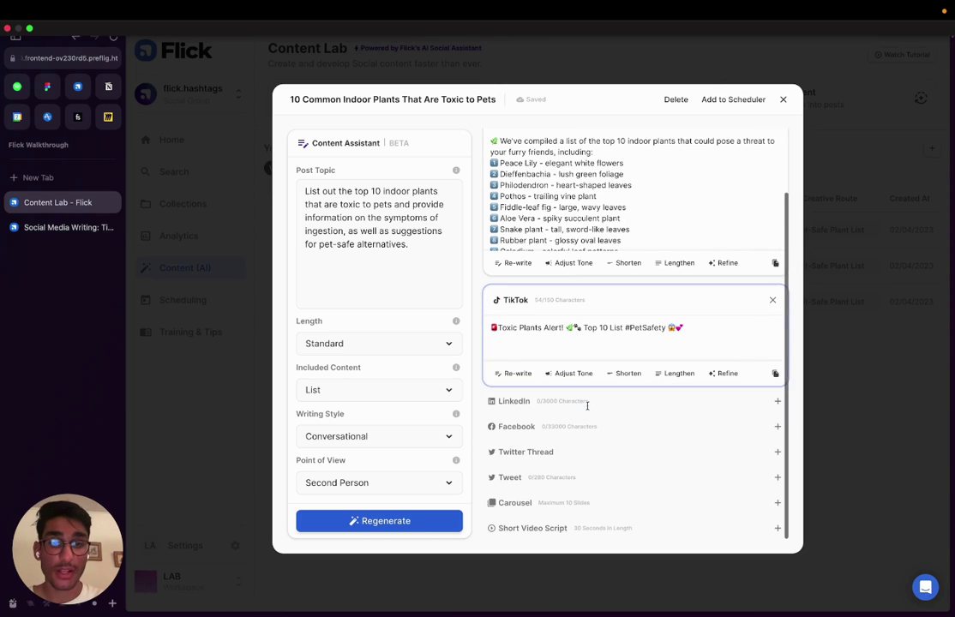
Generate a Carousel caption and review its slides, opening with 'Are Your Indoor Plants Pet-Friendly?'.
click(548, 509)
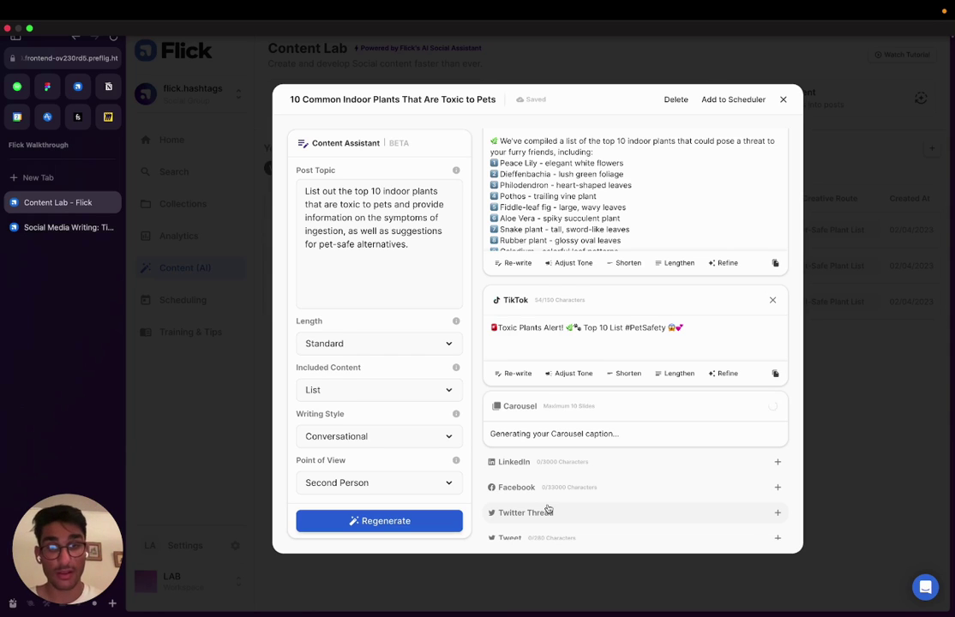
scroll(548, 509, down, 1)
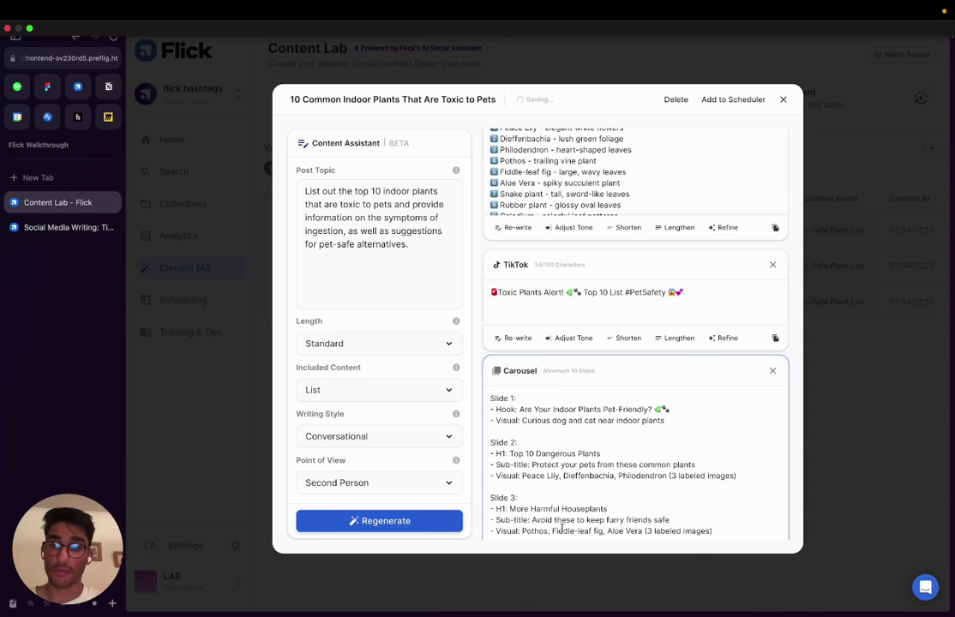
scroll(705, 395, down, 2)
scroll(705, 395, up, 2)
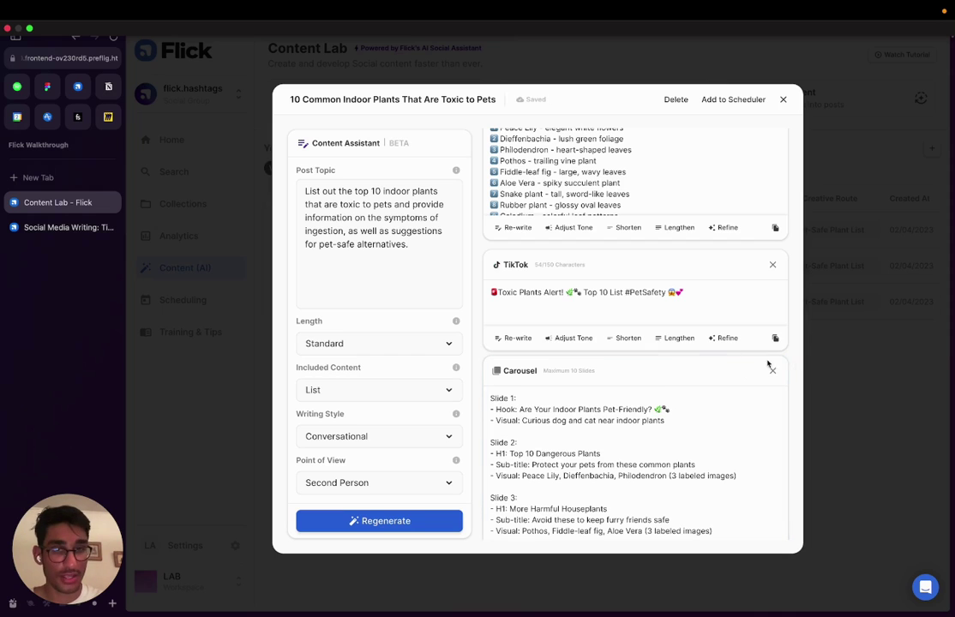
scroll(696, 349, down, 5)
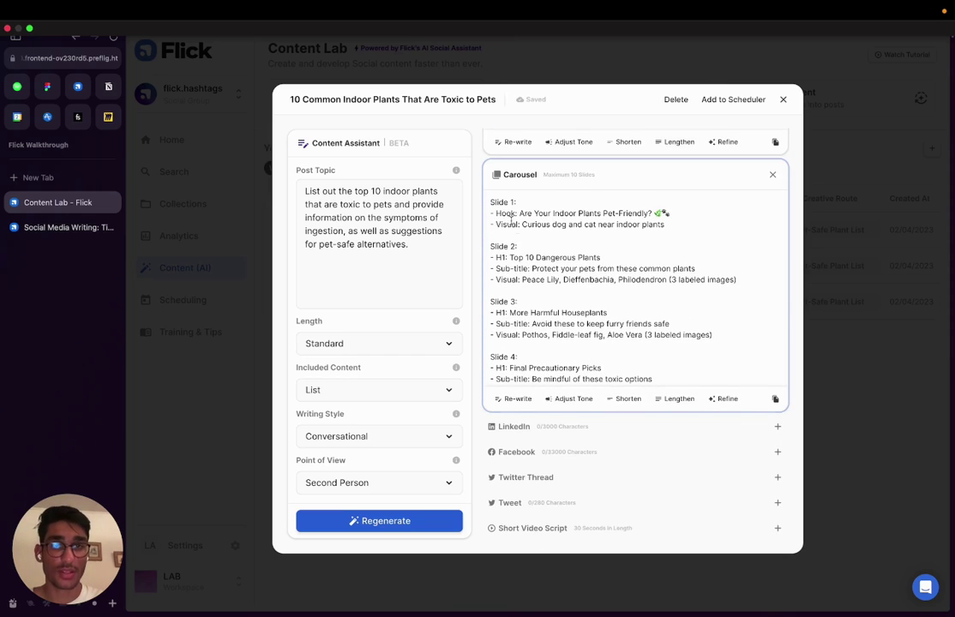
drag(519, 213, 670, 226)
click(503, 215)
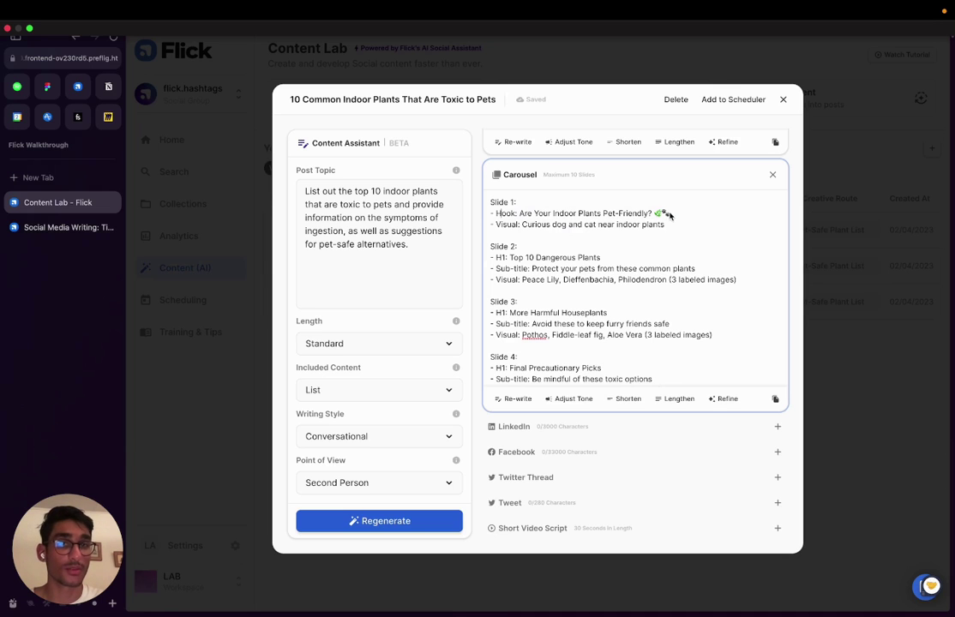
scroll(562, 253, down, 2)
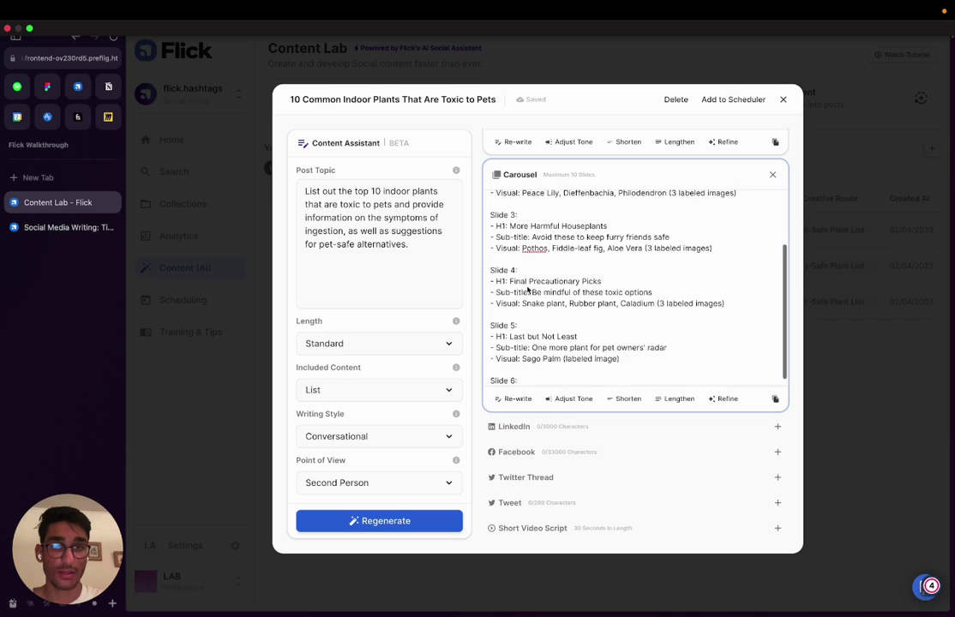
scroll(529, 290, down, 3)
scroll(663, 343, up, 5)
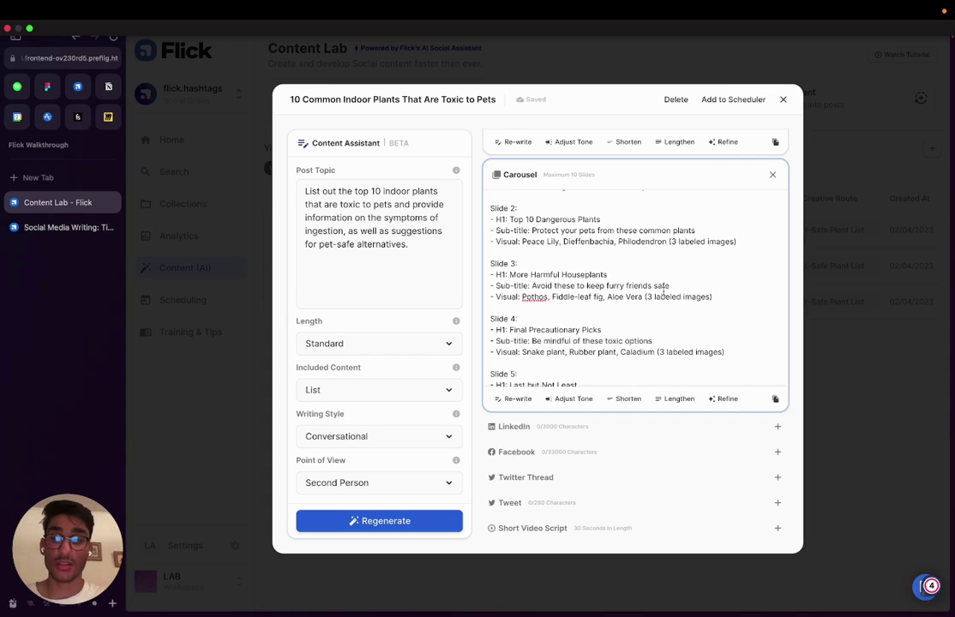
Close the toxic-plants post editor with Escape.
key(Escape)
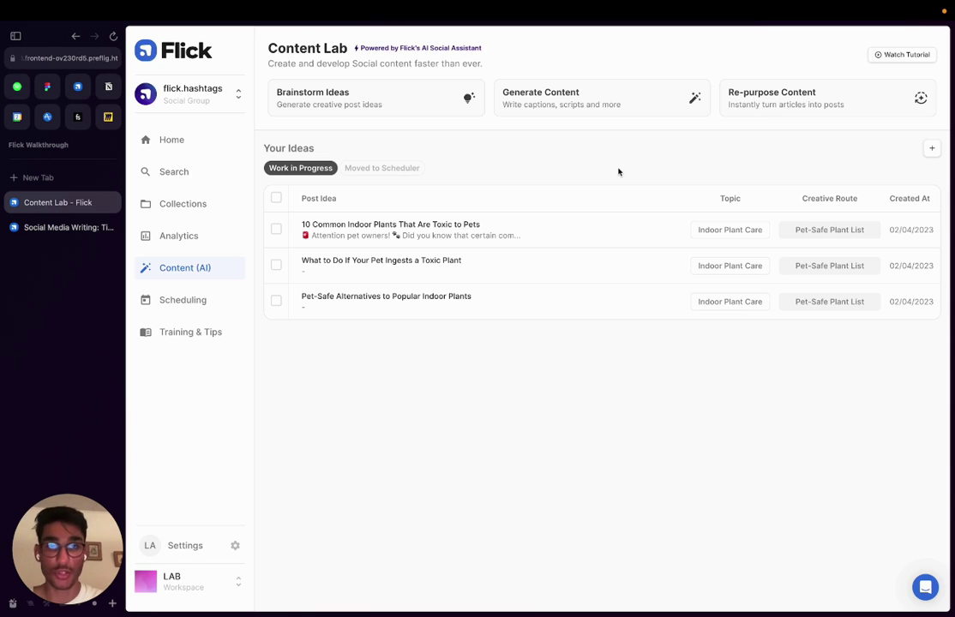
Copy the web address of the Social Media Writing blog article.
click(58, 226)
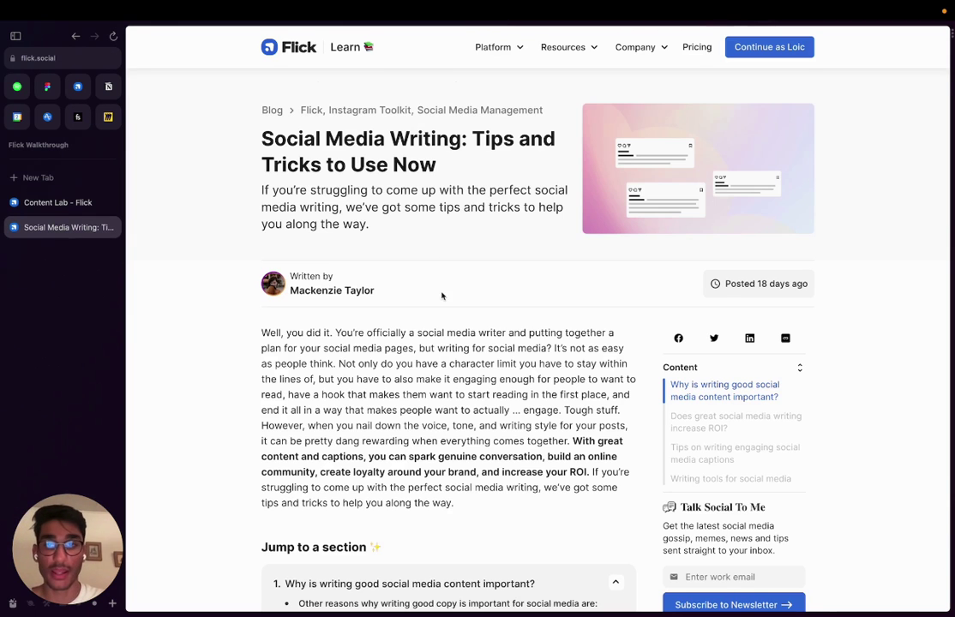
key(super+shift+c)
scroll(441, 296, down, 4)
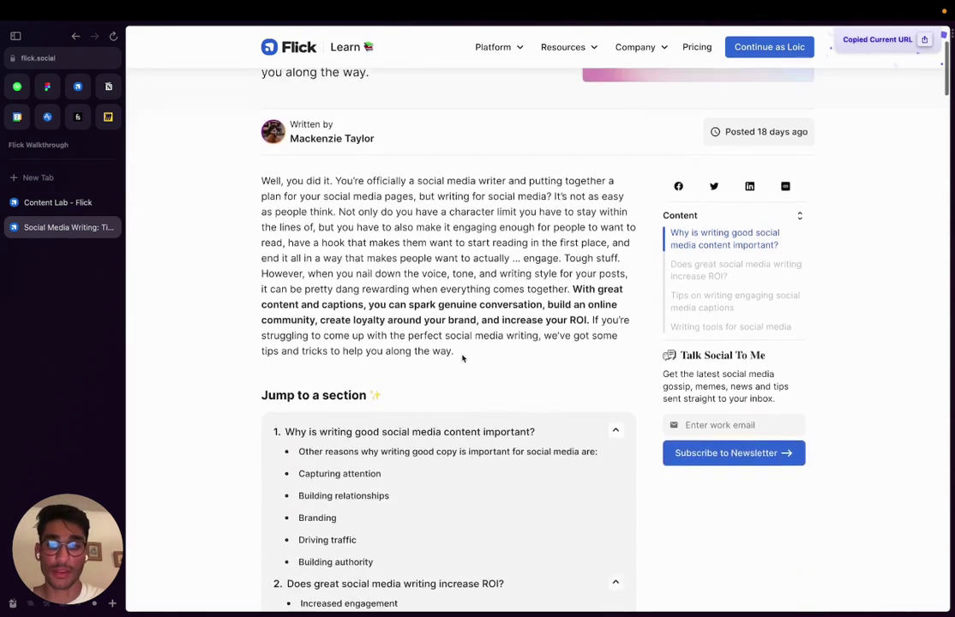
scroll(463, 358, up, 4)
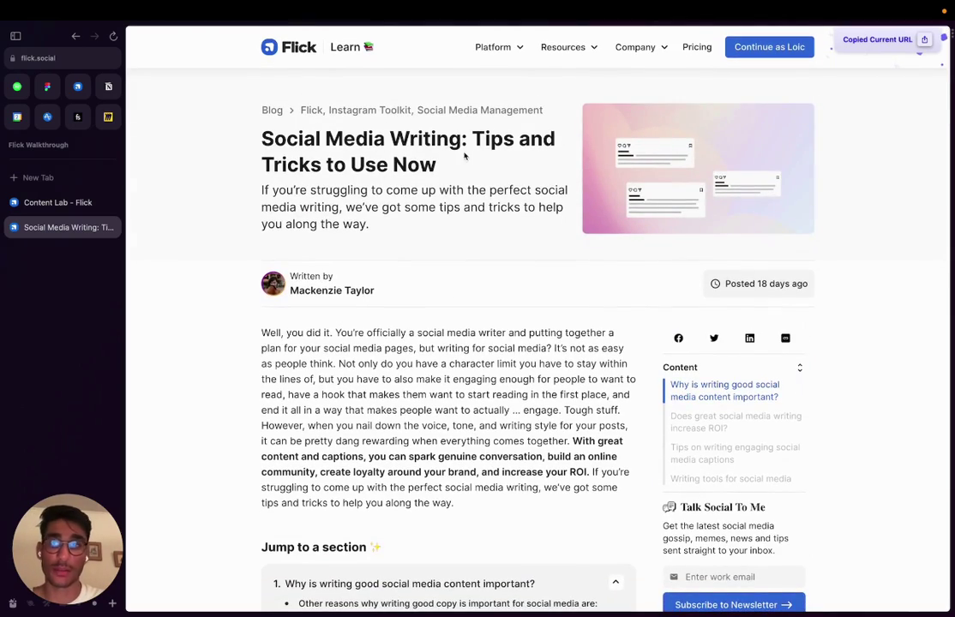
scroll(429, 334, down, 6)
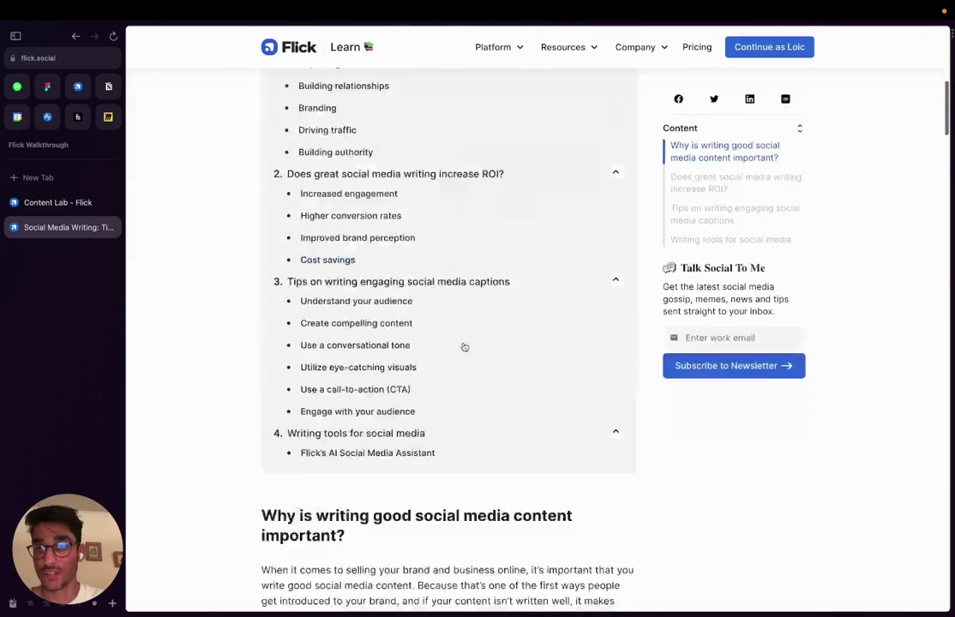
scroll(463, 346, up, 2)
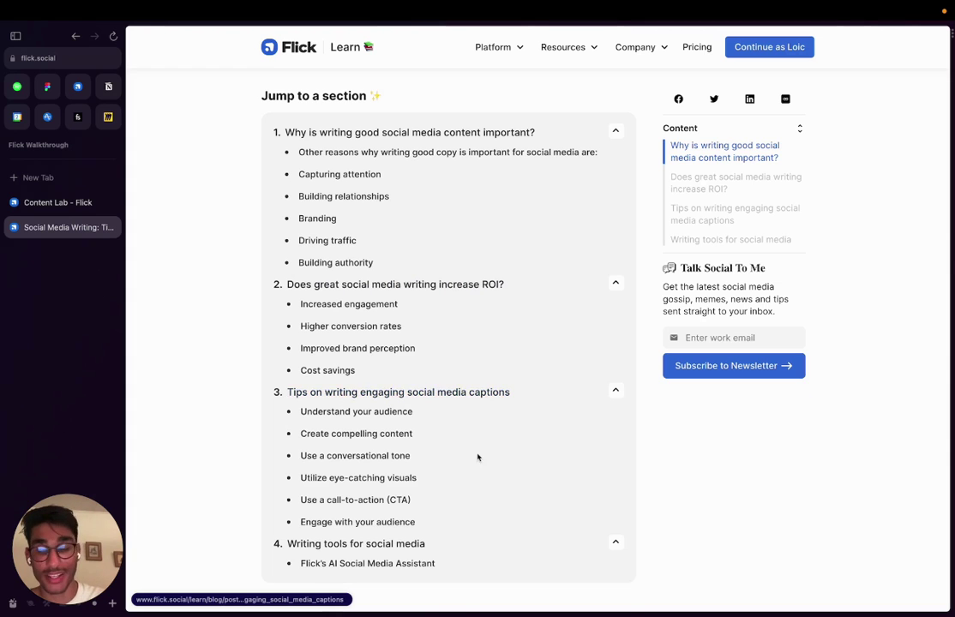
scroll(477, 456, down, 1)
scroll(518, 367, up, 3)
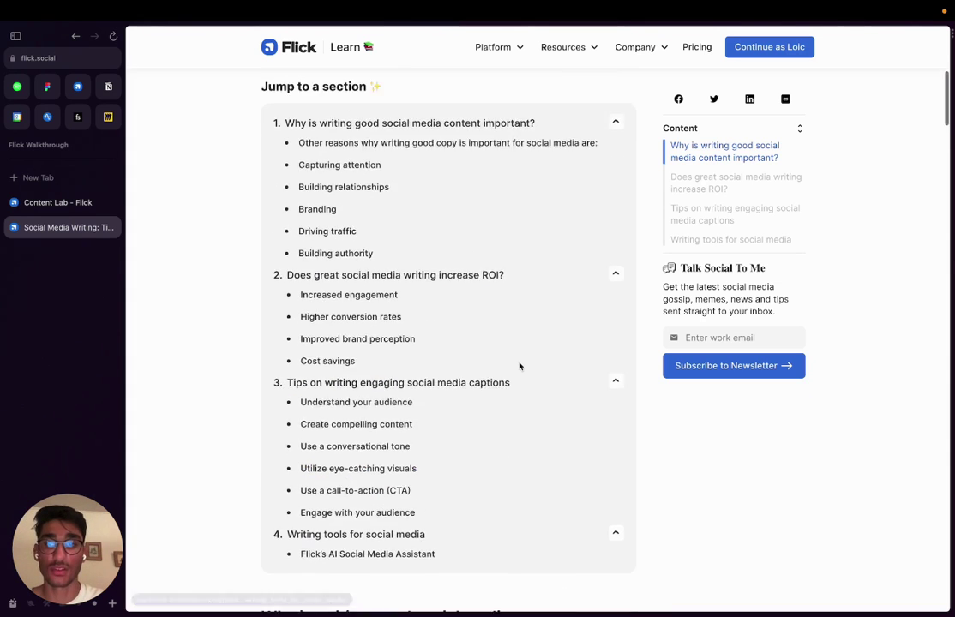
Collapse the four Jump to a section items and return to Content Lab.
click(616, 283)
click(616, 302)
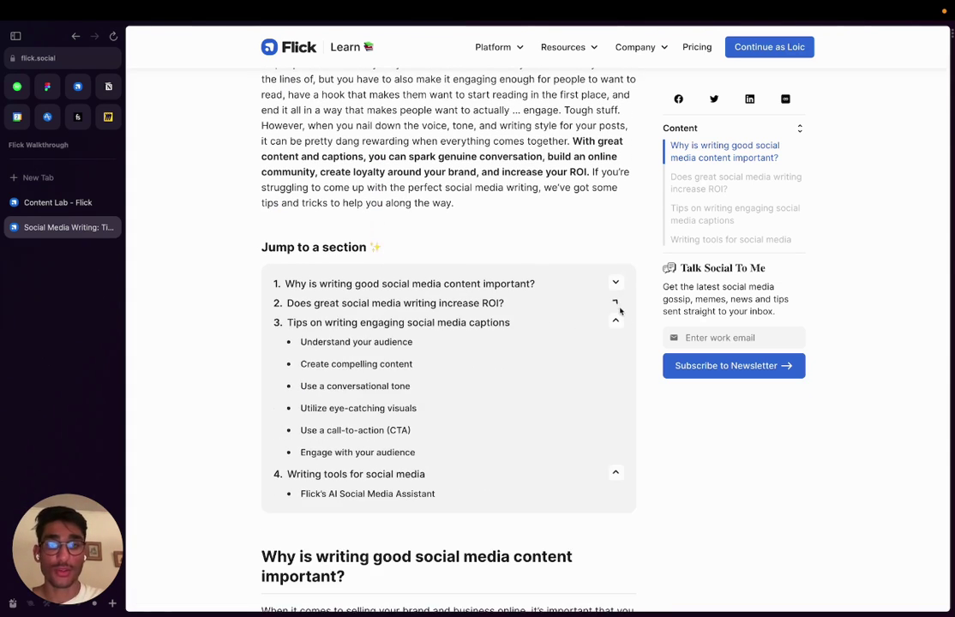
click(616, 320)
click(616, 340)
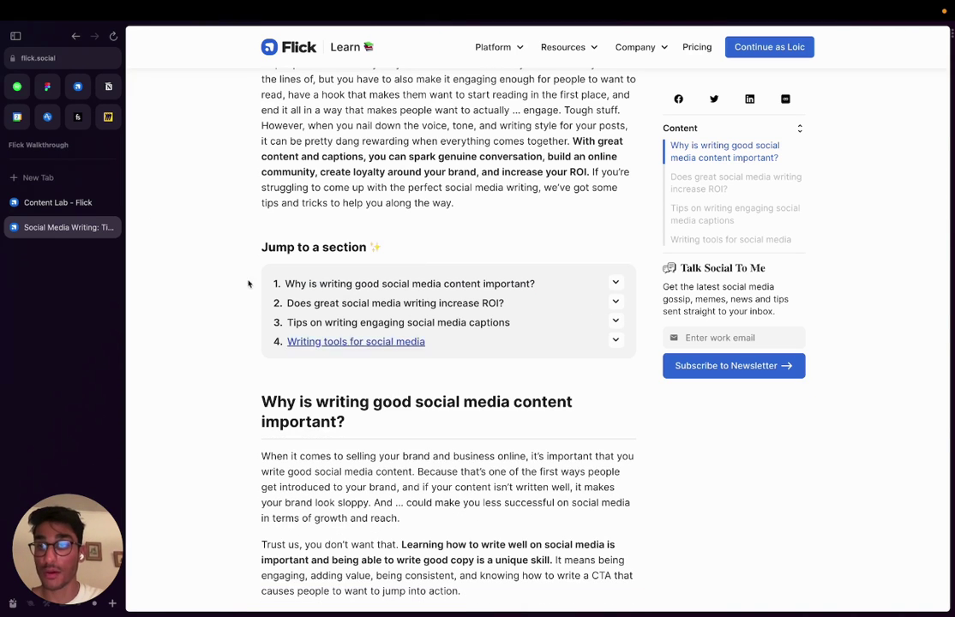
click(62, 204)
Paste the Social Media Writing article URL into Re-purpose Content and generate Blog Post ideas.
click(769, 93)
click(488, 326)
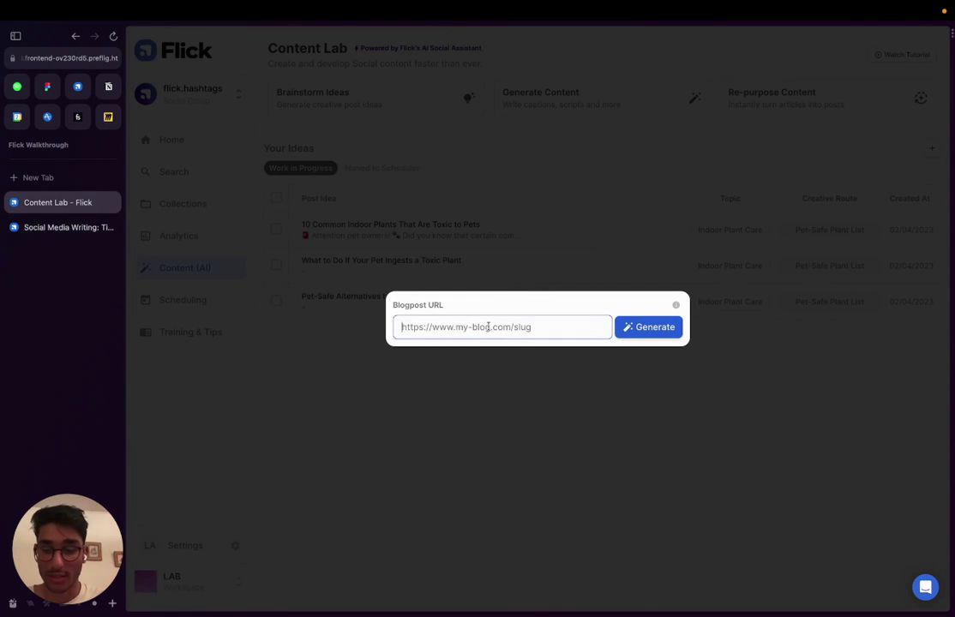
key(super+v)
key(Return)
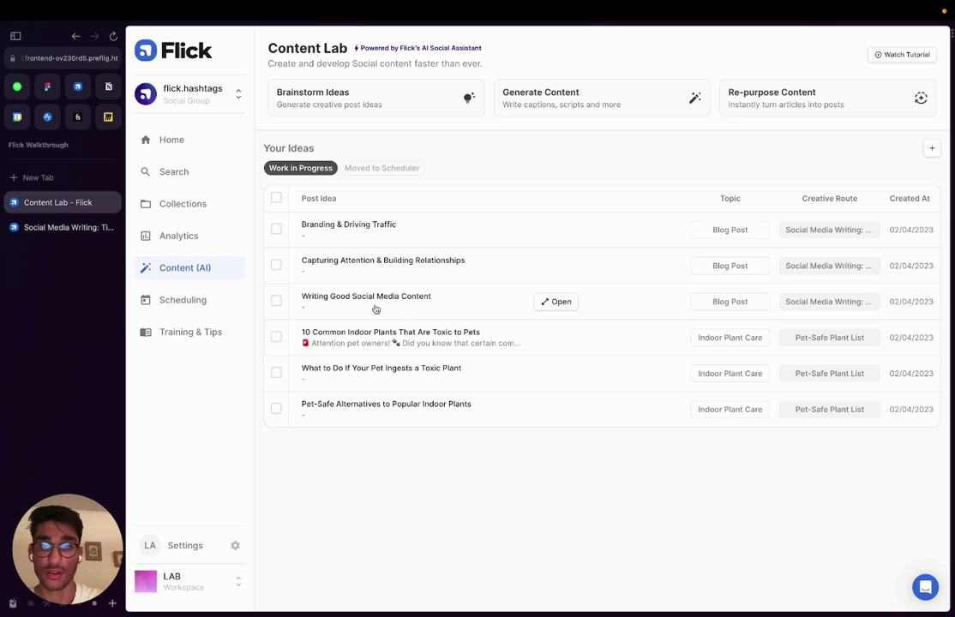
For the Writing Good Social Media Content idea, set Included Content to List and generate a 697-character caption.
click(556, 303)
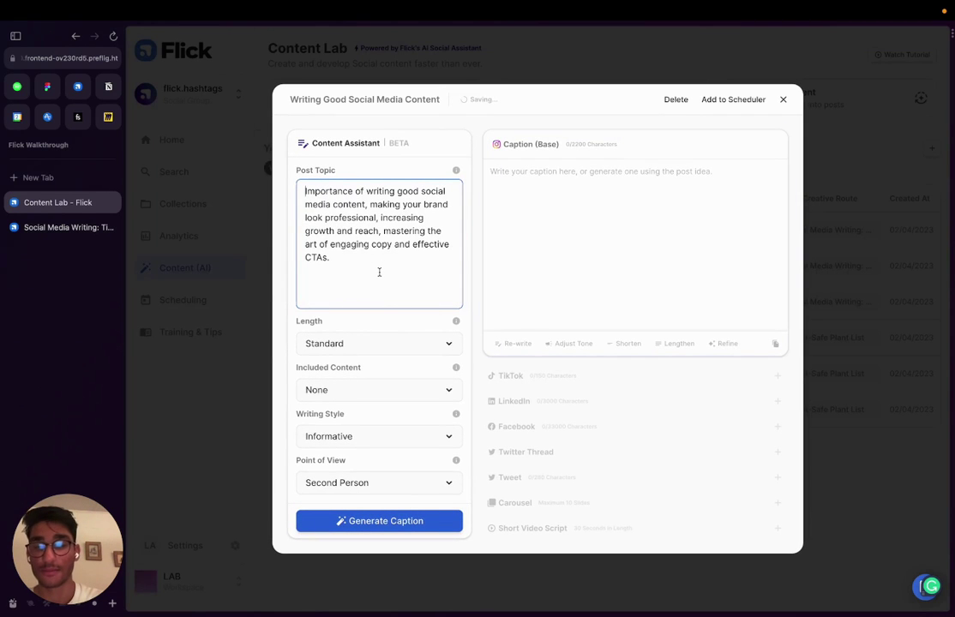
drag(380, 271, 300, 192)
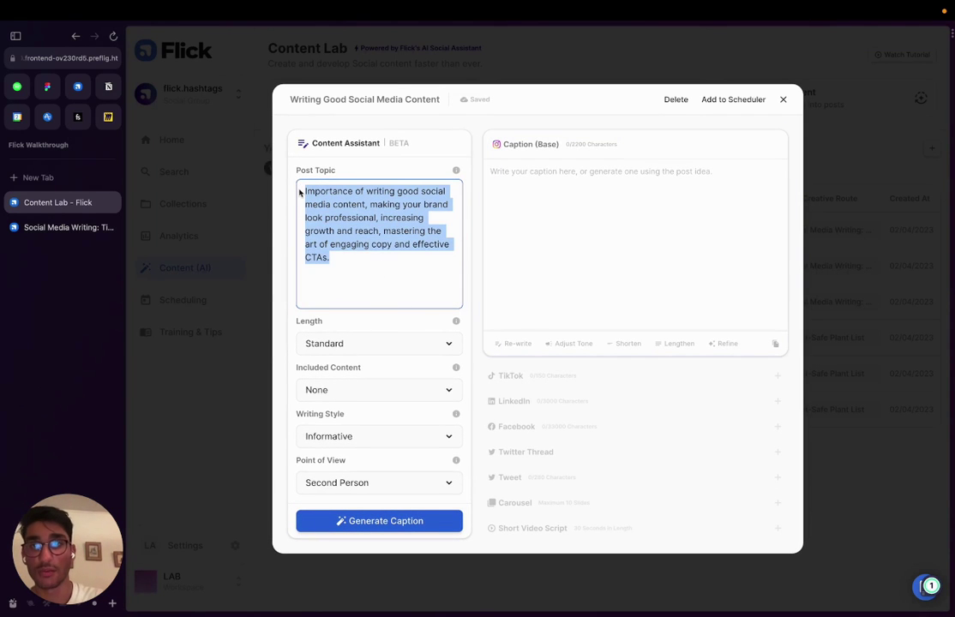
click(352, 199)
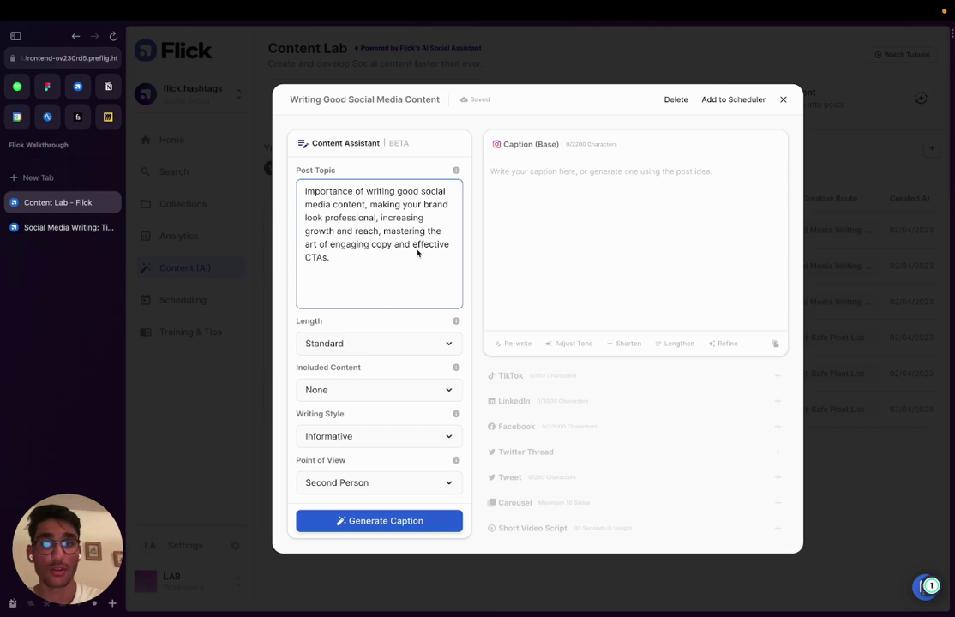
click(334, 392)
click(325, 271)
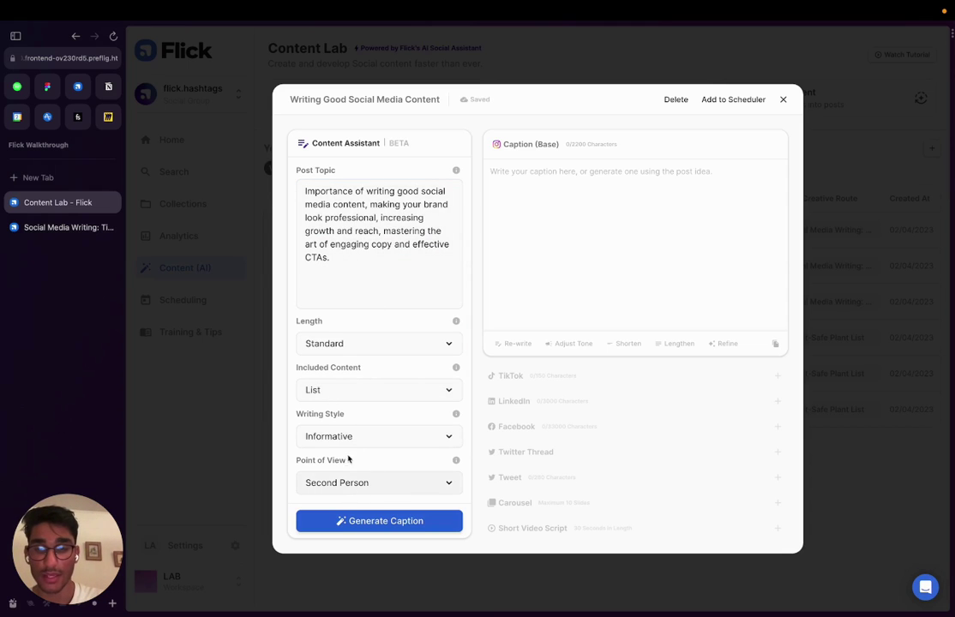
click(349, 526)
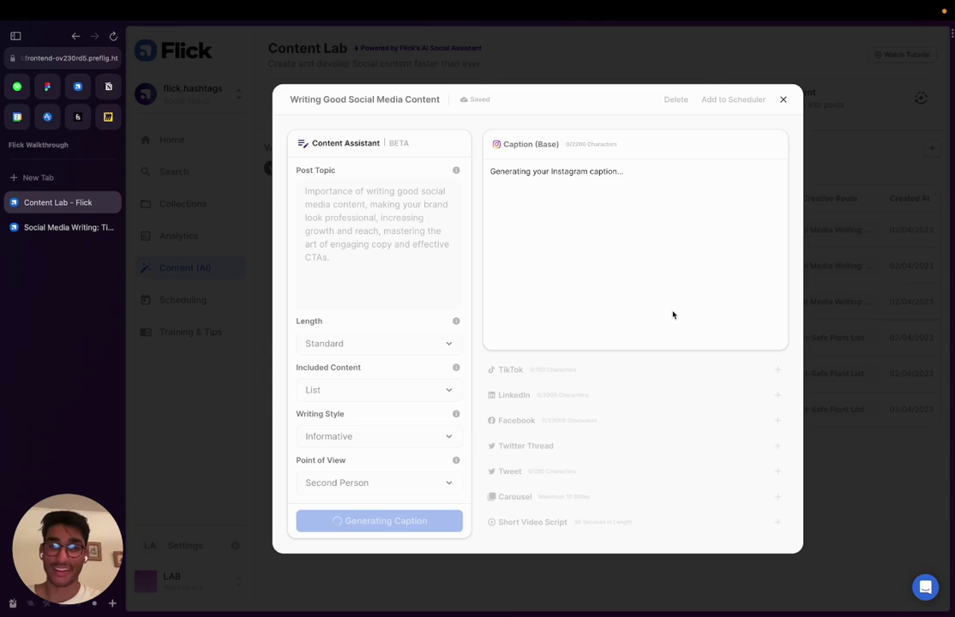
scroll(582, 273, down, 1)
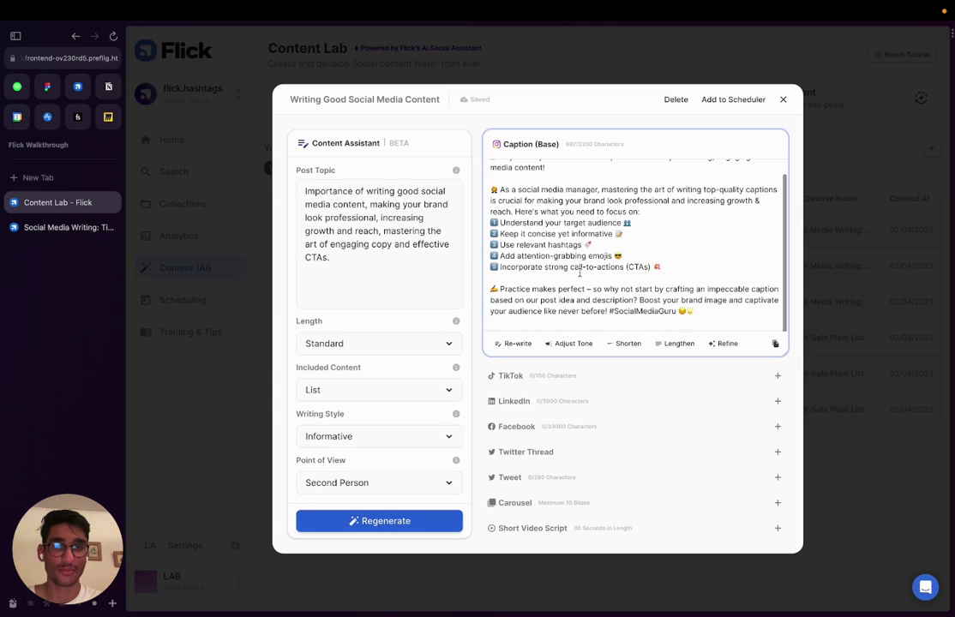
scroll(581, 273, up, 1)
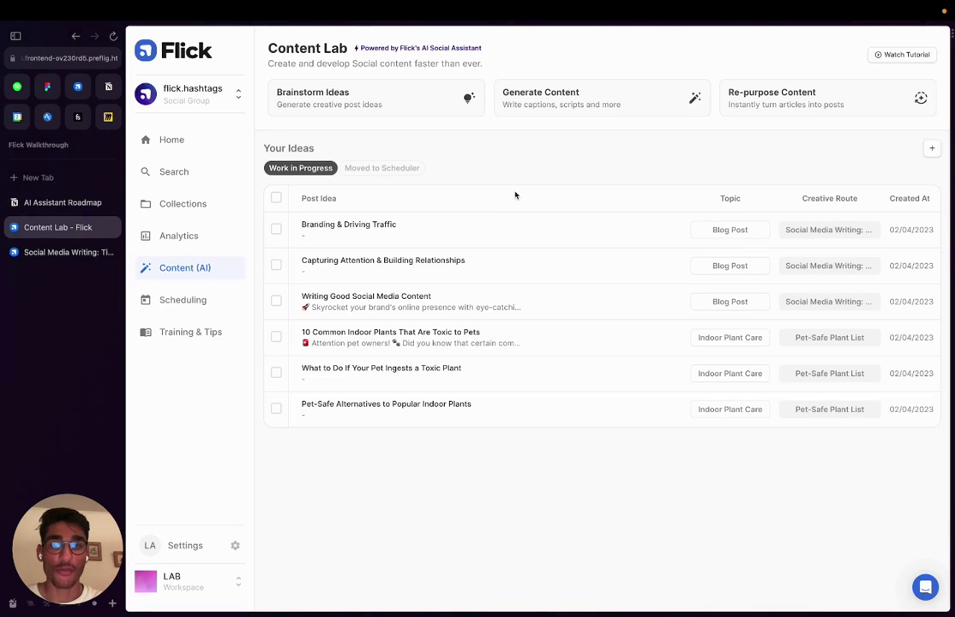
Switch to the AI Assistant Roadmap page and add an empty block below the feedback line.
click(60, 203)
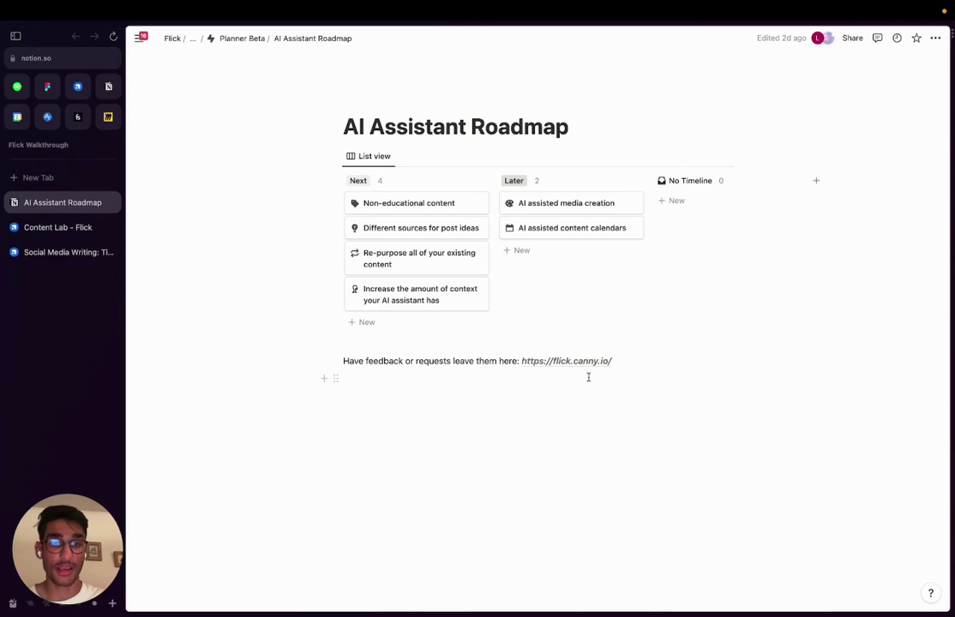
click(575, 455)
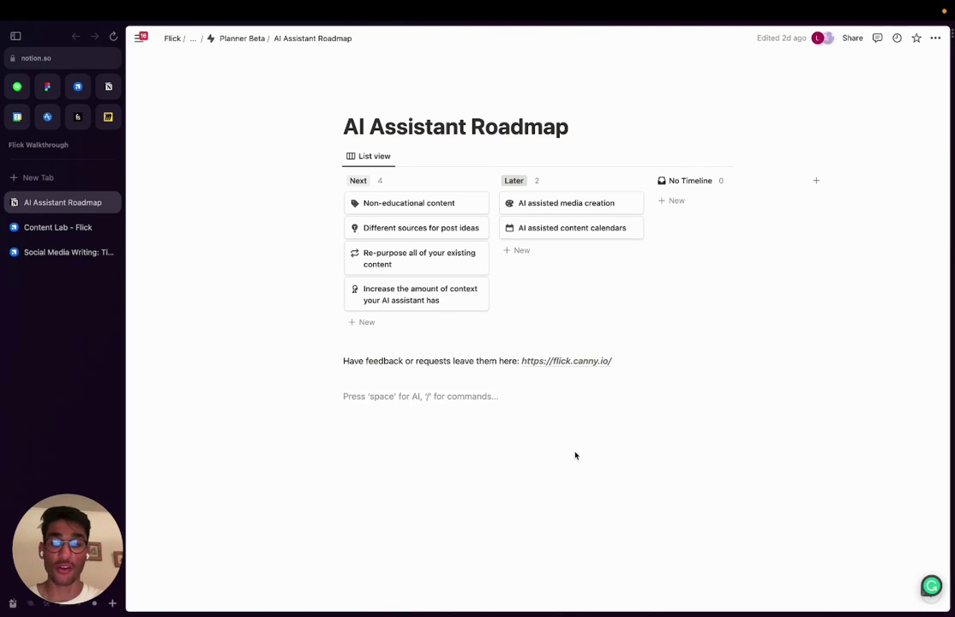